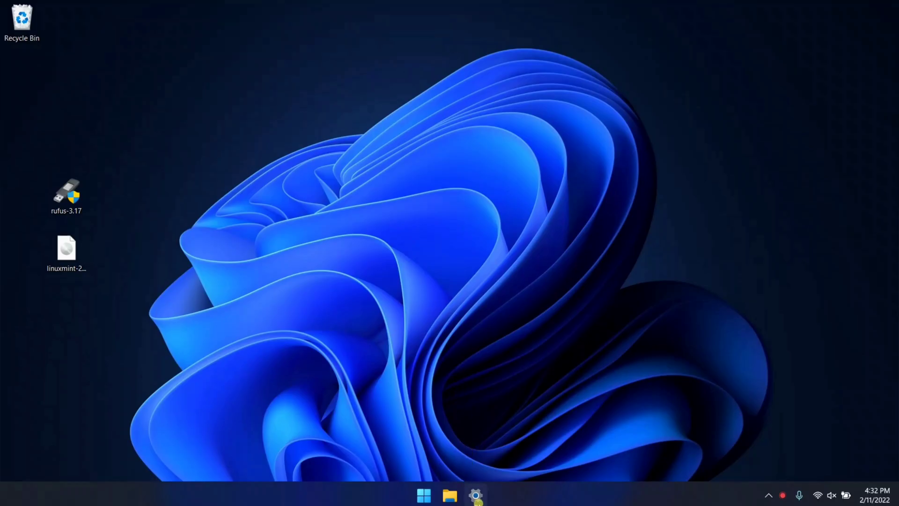
Step: Restore the Settings About page and scroll down to Windows specifications
{"action": "left_click", "coordinate": [476, 495]}
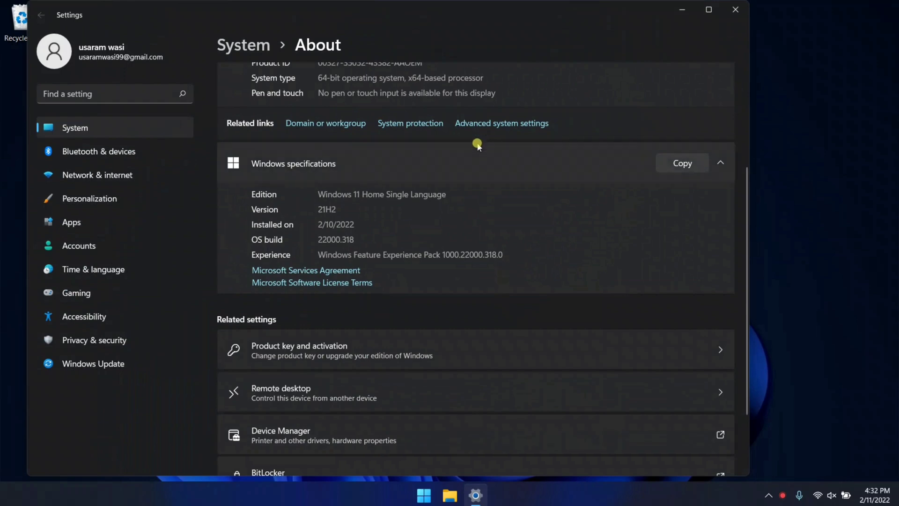
{"action": "scroll", "coordinate": [477, 146], "scroll_direction": "up", "scroll_amount": 3}
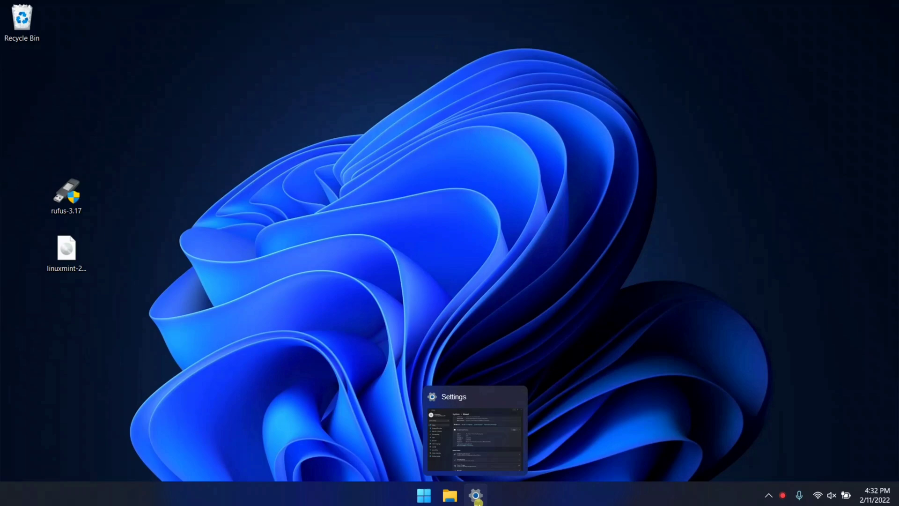
{"action": "left_click", "coordinate": [474, 495]}
{"action": "scroll", "coordinate": [487, 136], "scroll_direction": "up", "scroll_amount": 3}
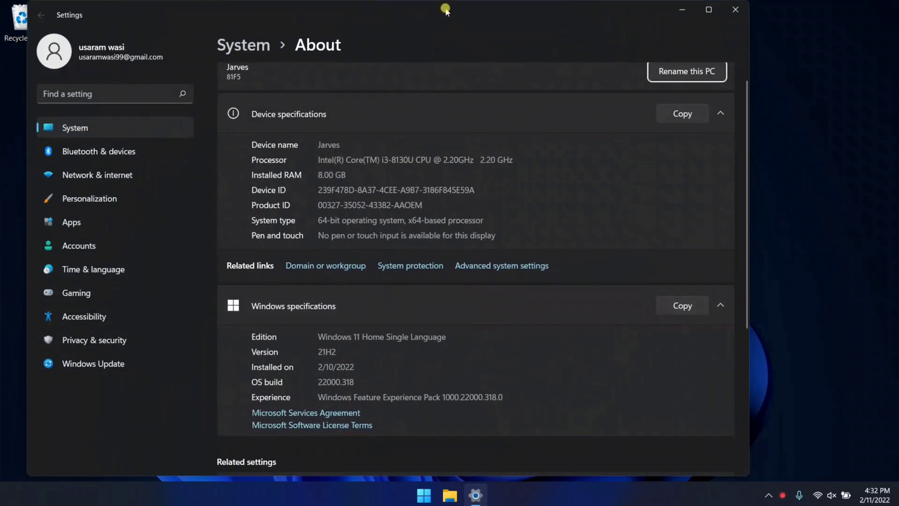
{"action": "mouse_move", "coordinate": [447, 13]}
{"action": "left_mouse_down"}
{"action": "mouse_move", "coordinate": [519, 20]}
{"action": "mouse_move", "coordinate": [508, 7]}
{"action": "mouse_move", "coordinate": [491, 13]}
{"action": "left_mouse_up"}
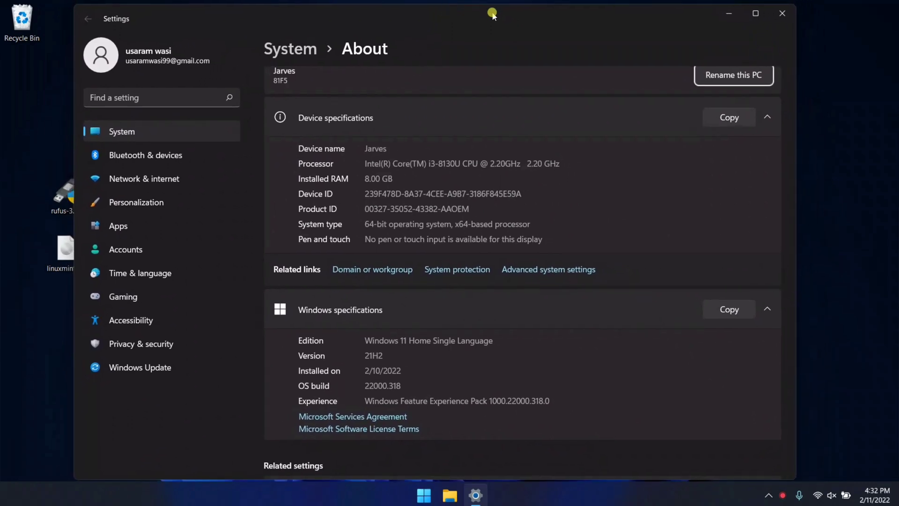
{"action": "left_click", "coordinate": [476, 268]}
{"action": "scroll", "coordinate": [476, 268], "scroll_direction": "down", "scroll_amount": 1}
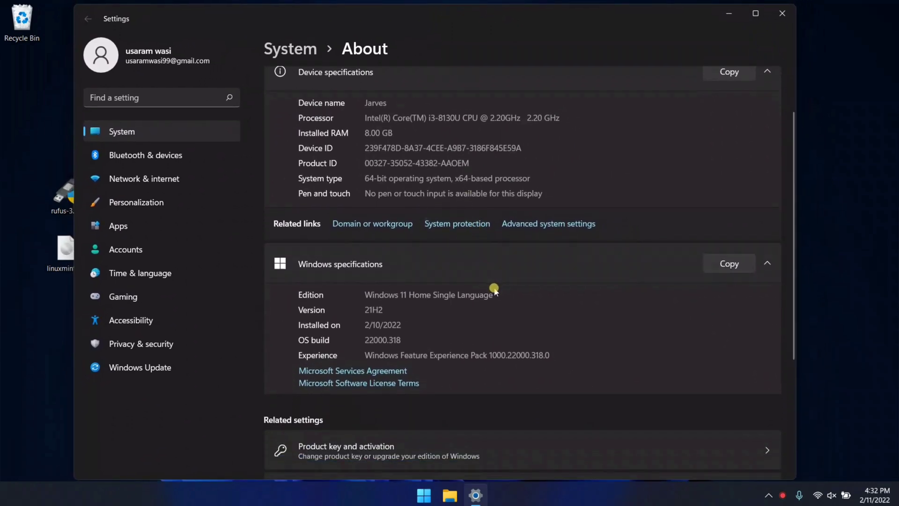
Step: Check the edition Windows 11 Home Single Language and install date 2/10/2022, then close Settings
{"action": "left_click_drag", "start_coordinate": [490, 285], "coordinate": [371, 288]}
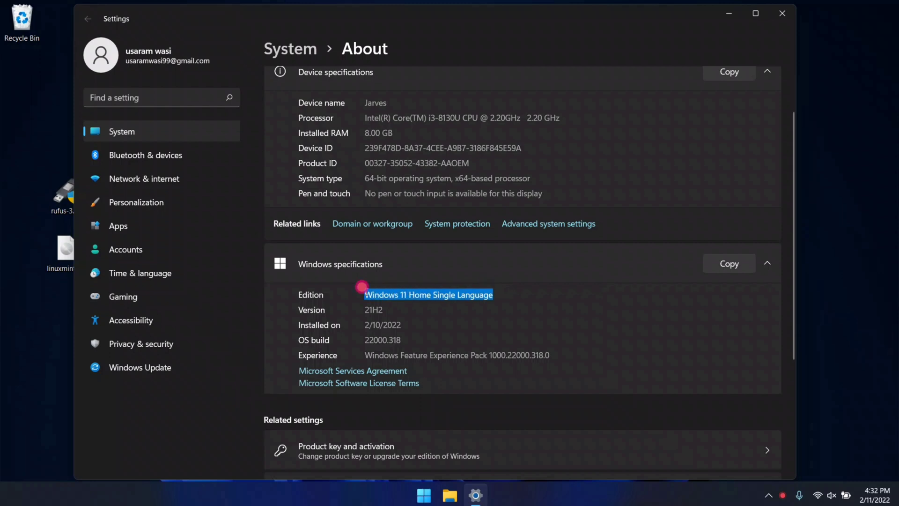
{"action": "left_click", "coordinate": [364, 294]}
{"action": "left_click_drag", "start_coordinate": [408, 324], "coordinate": [364, 326]}
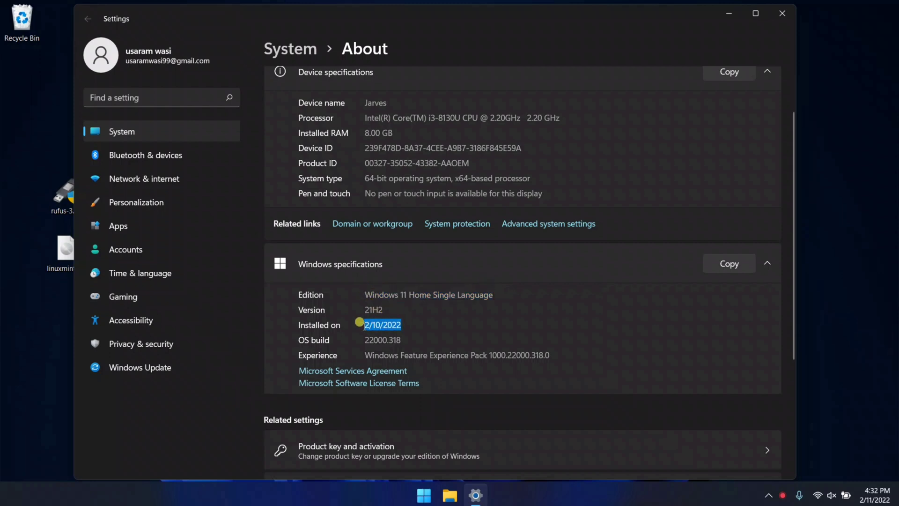
{"action": "left_click", "coordinate": [420, 324]}
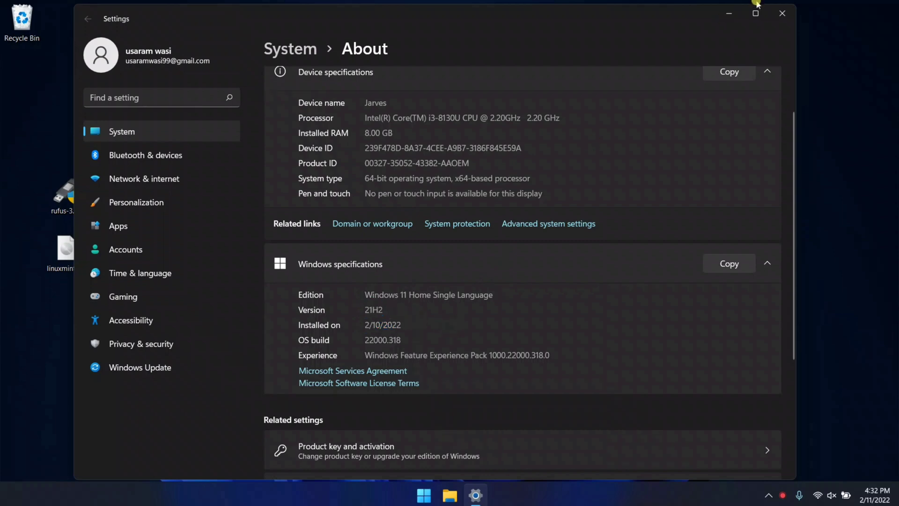
{"action": "left_click", "coordinate": [782, 13]}
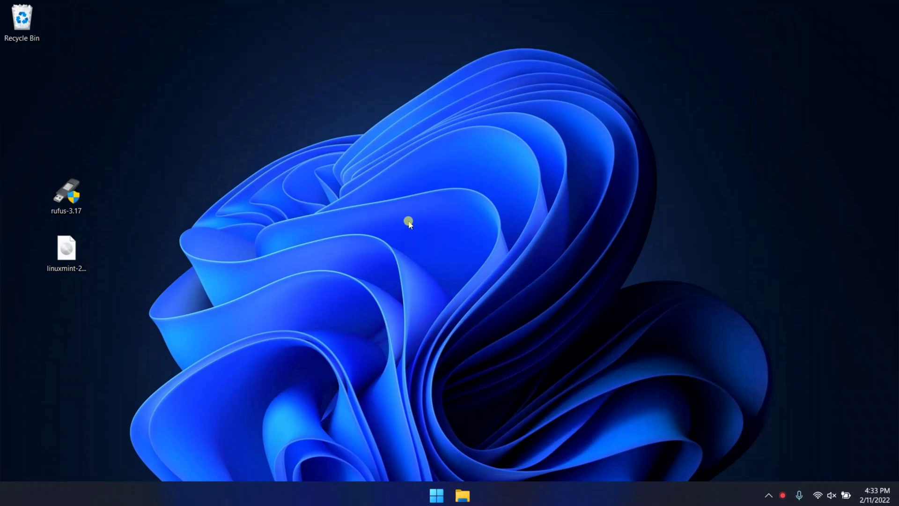
{"action": "key", "text": "super+x"}
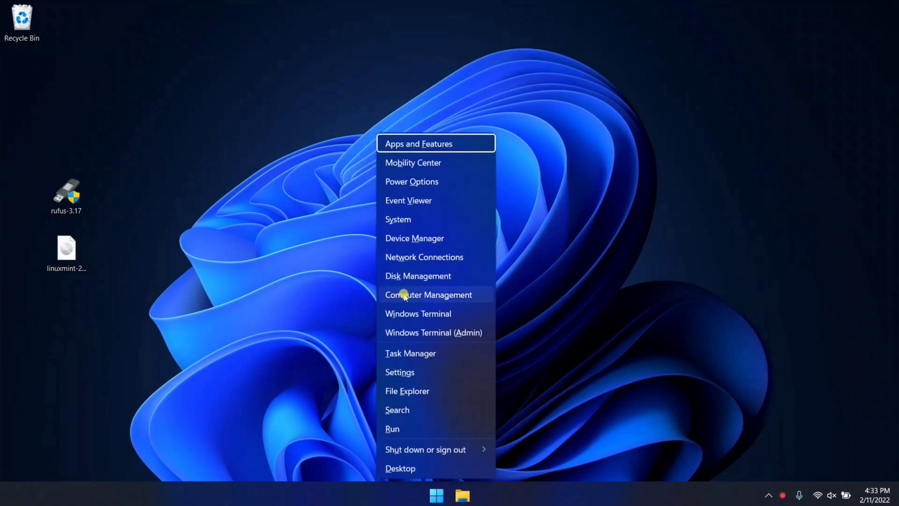
{"action": "left_click", "coordinate": [404, 276]}
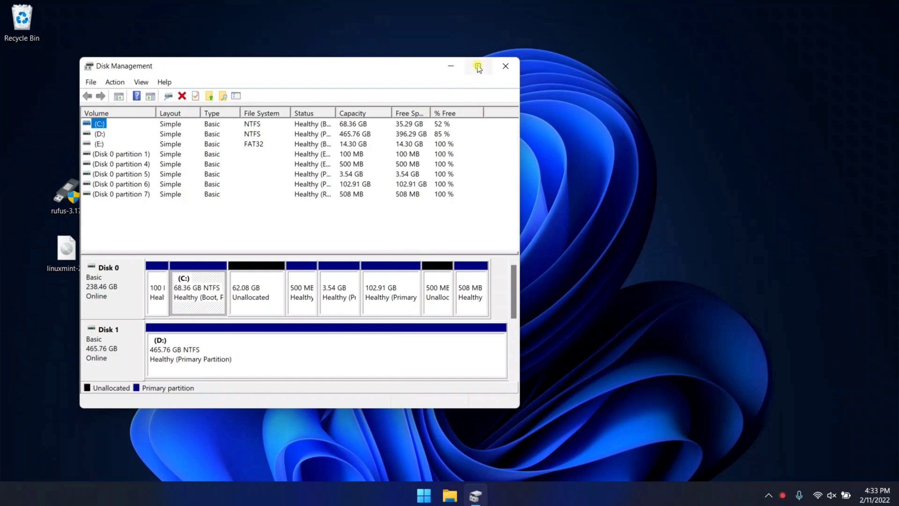
{"action": "left_click_drag", "start_coordinate": [382, 67], "coordinate": [564, 81]}
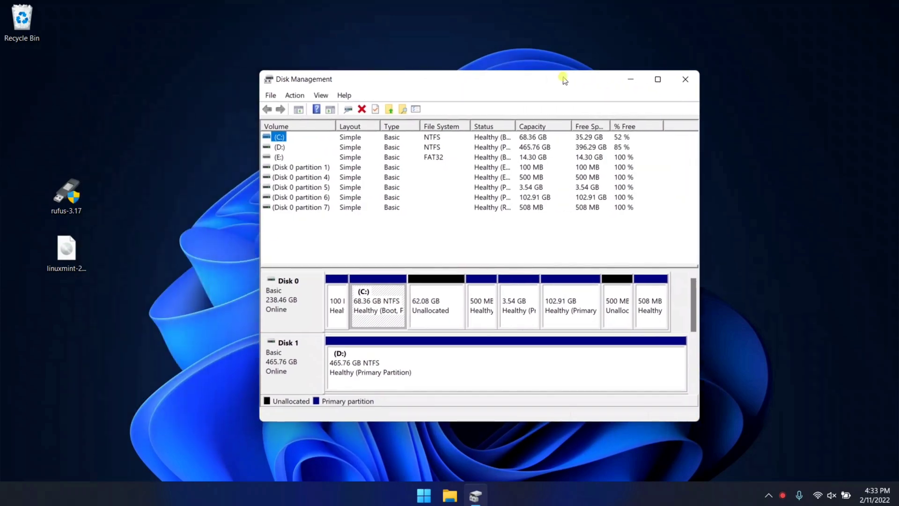
{"action": "left_click", "coordinate": [664, 83]}
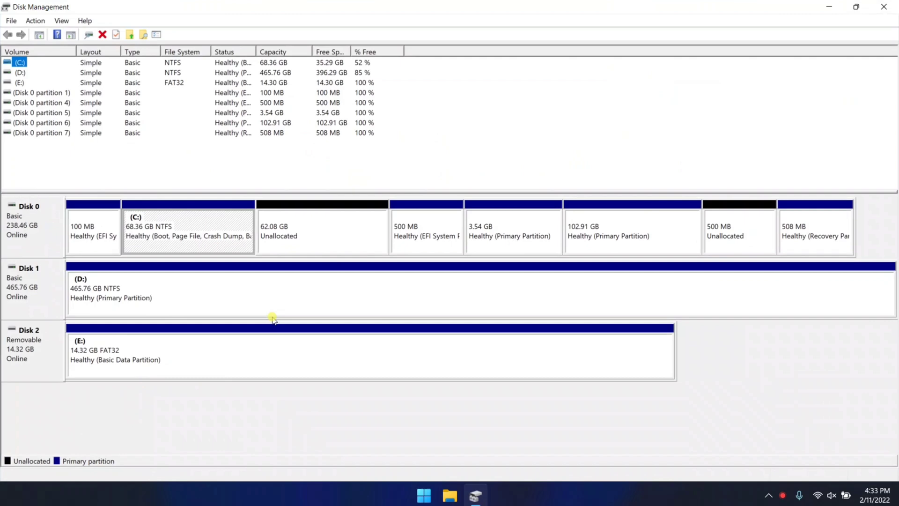
{"action": "left_click", "coordinate": [313, 241]}
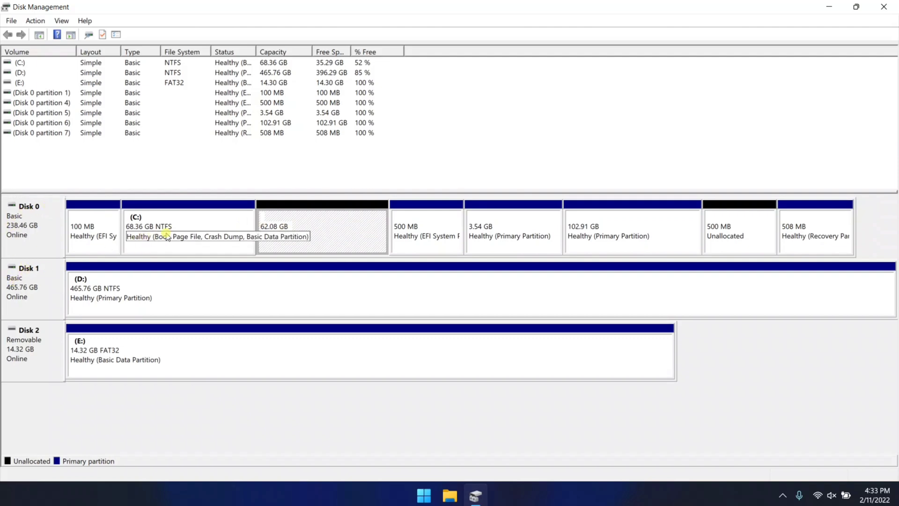
{"action": "left_click", "coordinate": [162, 217]}
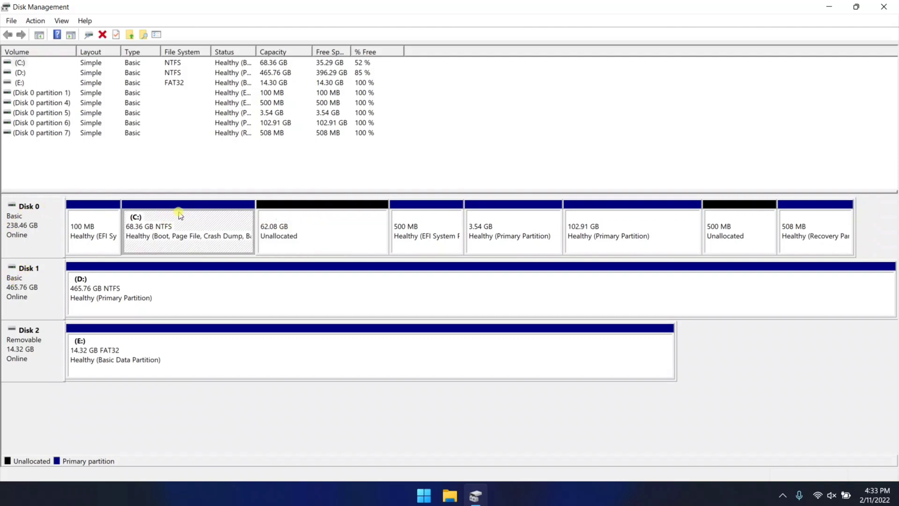
{"action": "left_click", "coordinate": [285, 234]}
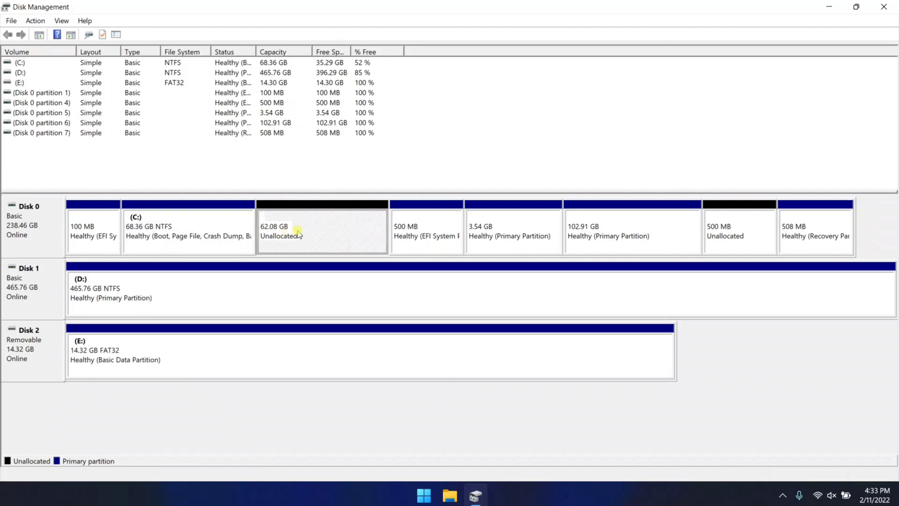
{"action": "left_click", "coordinate": [892, 3]}
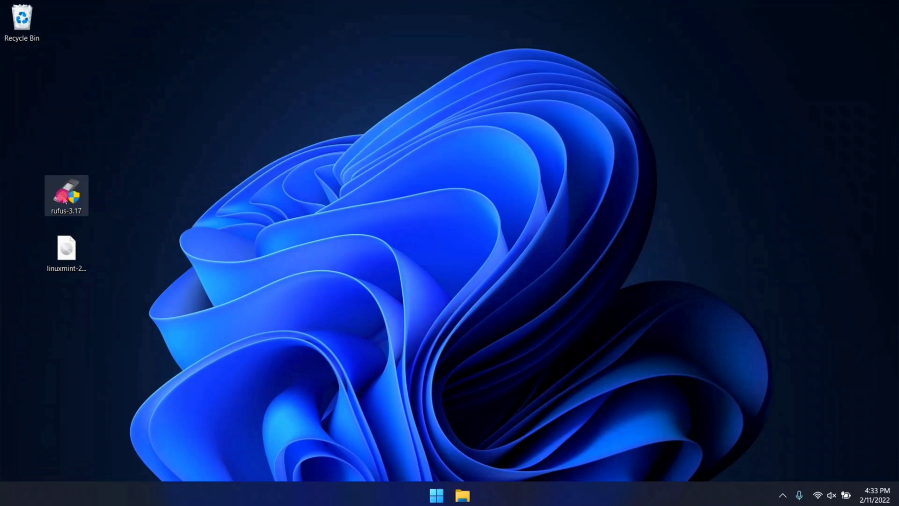
Step: Run rufus-3.17 as administrator and keep NO_LABEL (E:) as the target device
{"action": "left_click", "coordinate": [68, 244]}
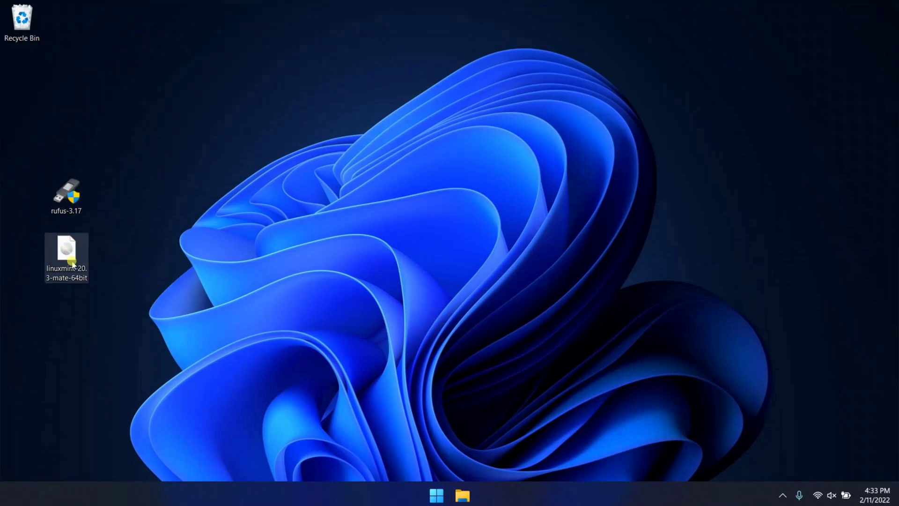
{"action": "left_click", "coordinate": [68, 201]}
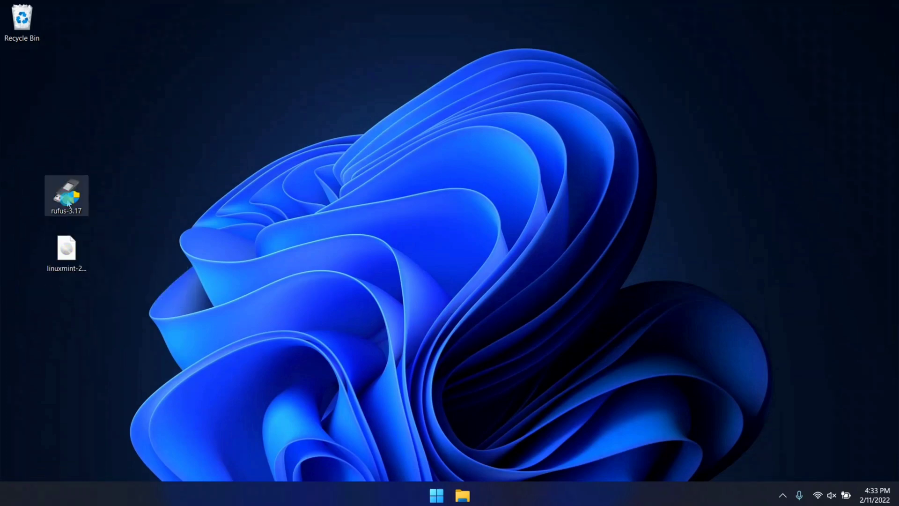
{"action": "right_click", "coordinate": [68, 202]}
{"action": "left_click", "coordinate": [102, 257]}
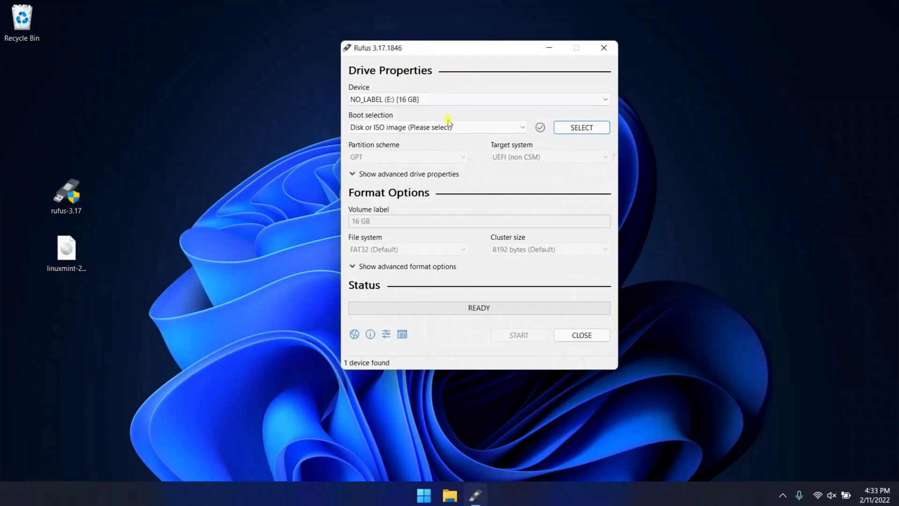
{"action": "left_click", "coordinate": [515, 104]}
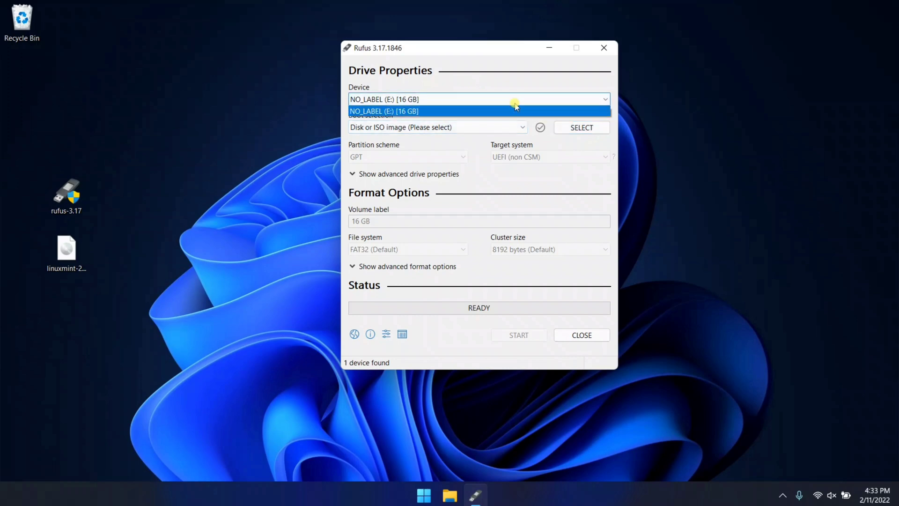
{"action": "left_click", "coordinate": [443, 113]}
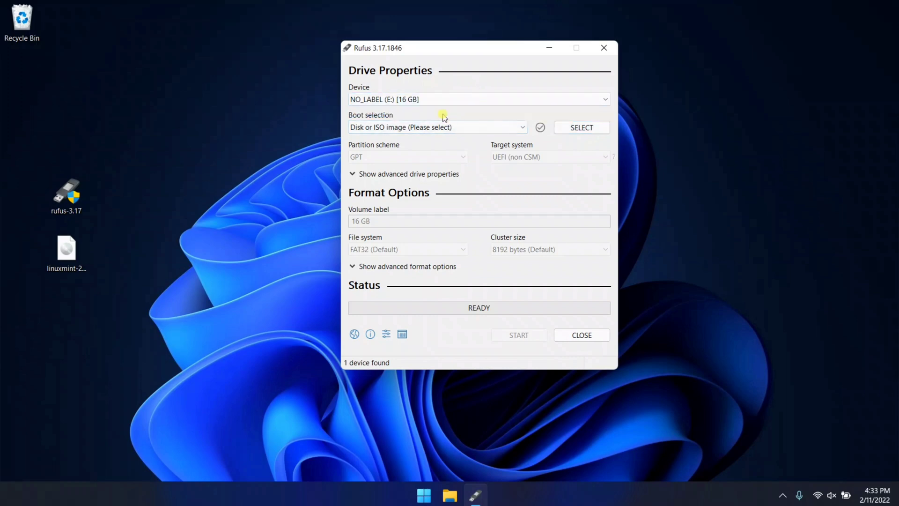
Step: Confirm in File Explorer's This PC that USB Drive (E:) is present
{"action": "key", "text": "super"}
{"action": "type", "text": "fi"}
{"action": "key", "text": "Return"}
{"action": "left_click", "coordinate": [59, 218]}
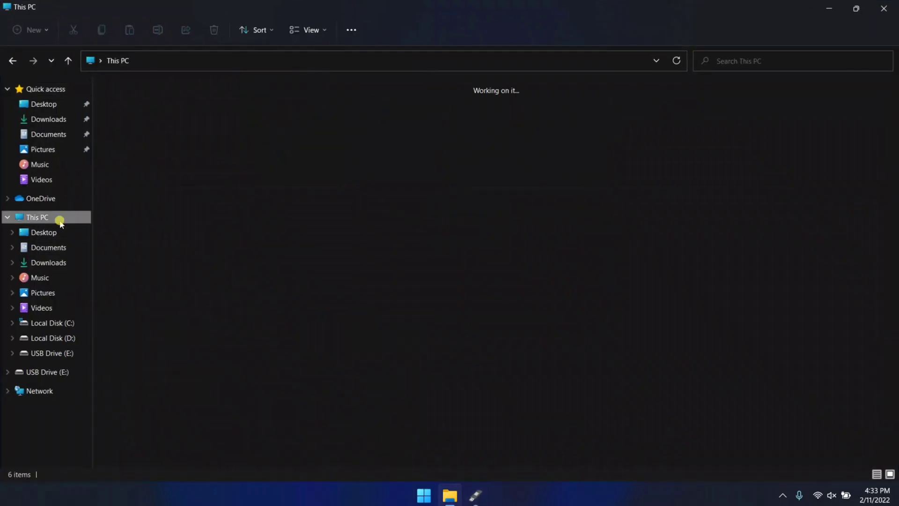
{"action": "left_click", "coordinate": [477, 184]}
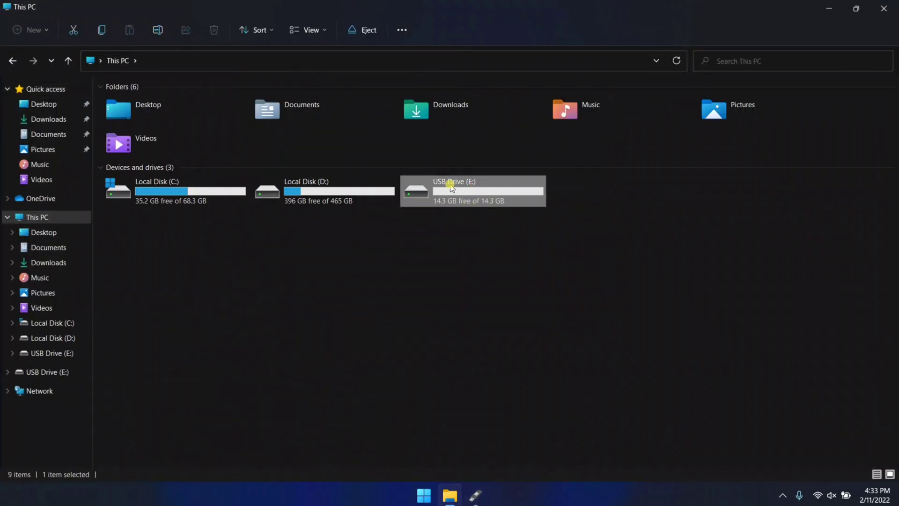
Step: Load linuxmint-20.3-mate-64bit.iso from the Desktop as the Rufus boot image
{"action": "left_click", "coordinate": [884, 8]}
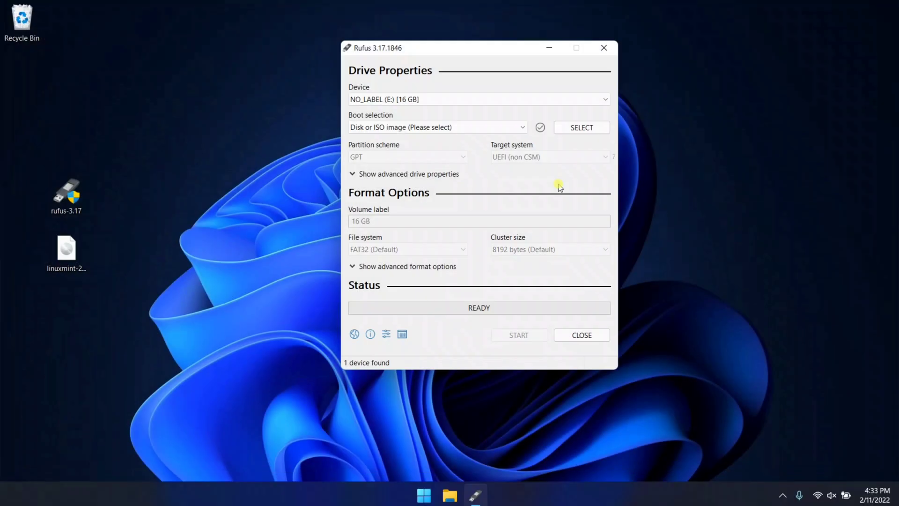
{"action": "left_click", "coordinate": [577, 127]}
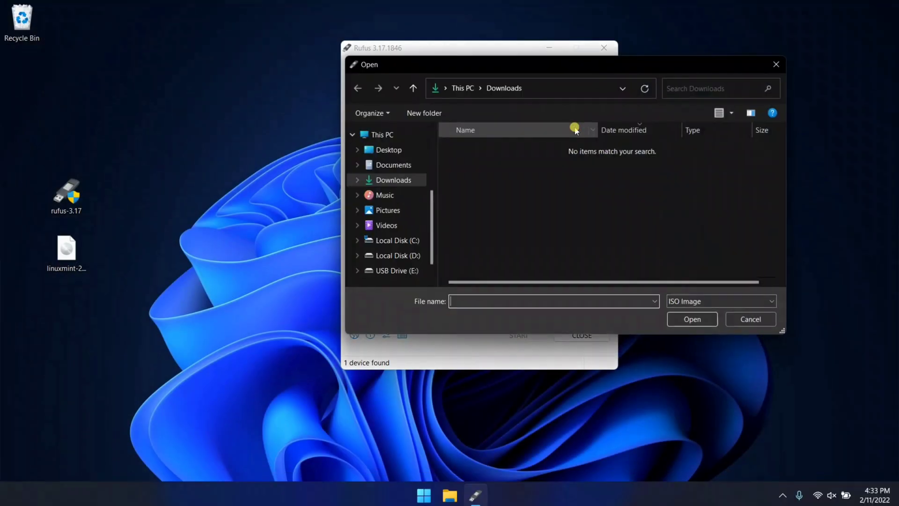
{"action": "left_click", "coordinate": [384, 149]}
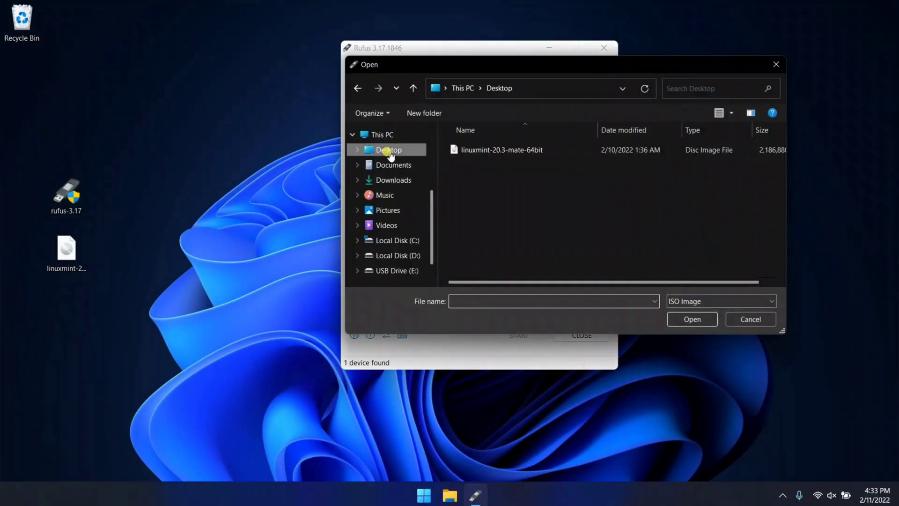
{"action": "left_click", "coordinate": [483, 150]}
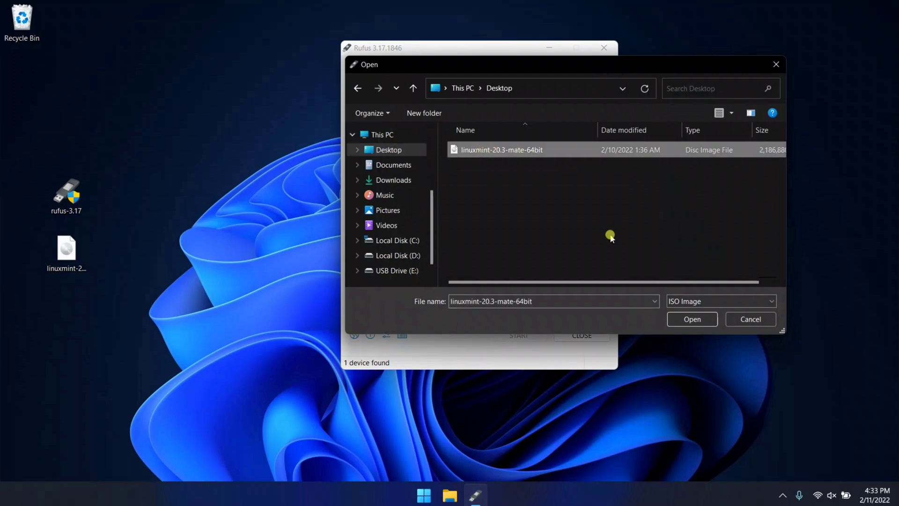
{"action": "left_click", "coordinate": [679, 317]}
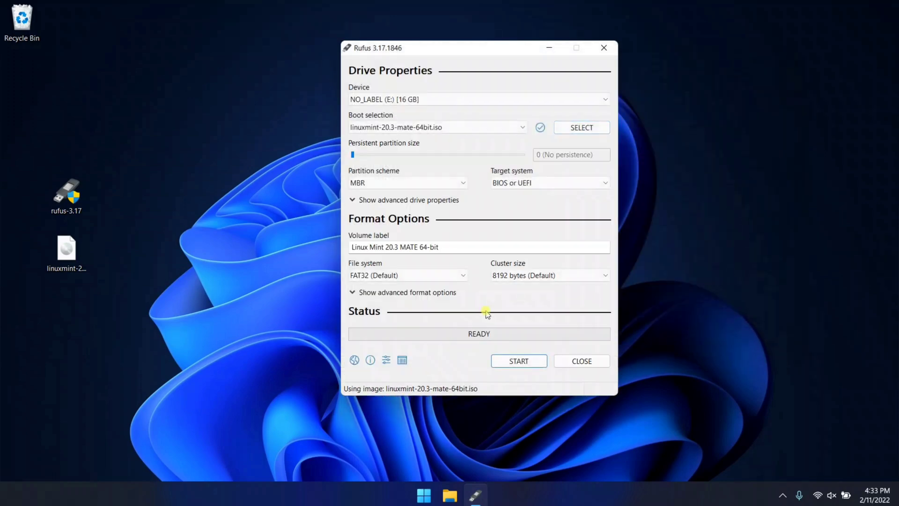
Step: Start writing in ISO Image mode, allow the Syslinux download, and accept the erase warning
{"action": "left_click", "coordinate": [501, 365]}
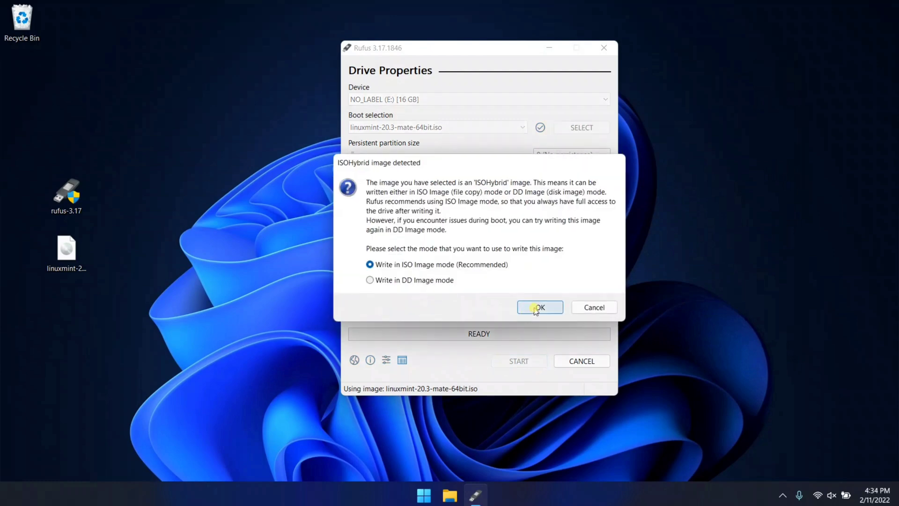
{"action": "left_click", "coordinate": [536, 307]}
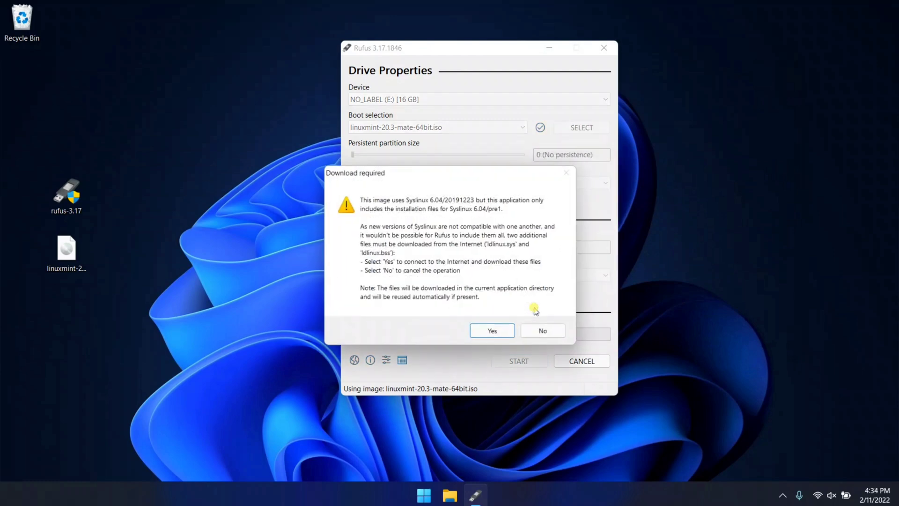
{"action": "left_click", "coordinate": [502, 333]}
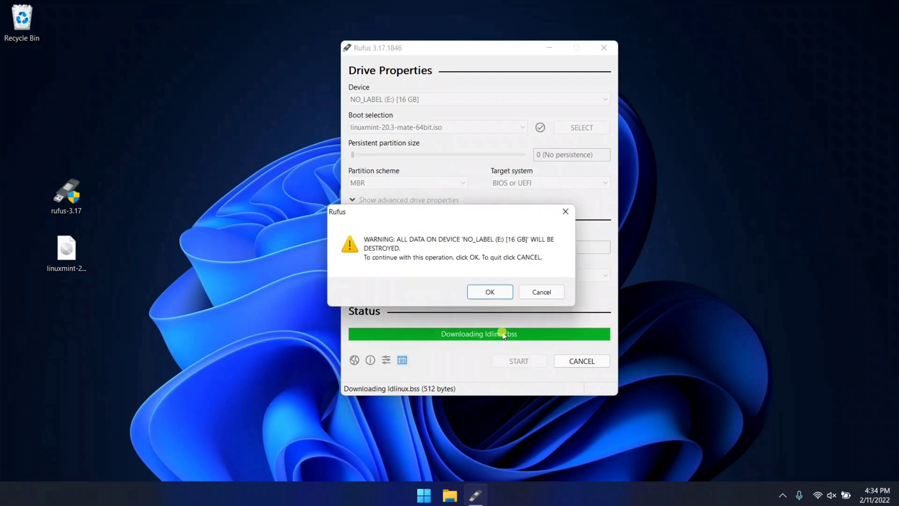
{"action": "left_click", "coordinate": [487, 293]}
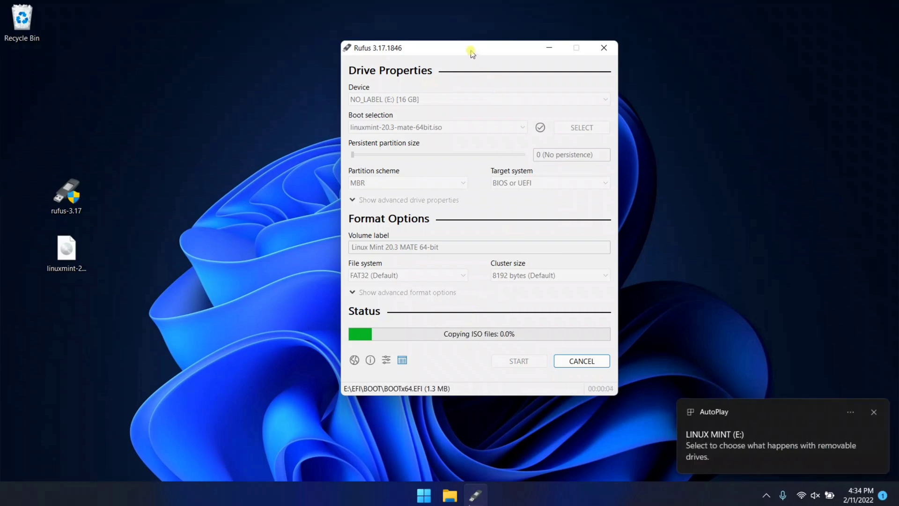
Step: Let Rufus copy the ISO files to 100% until the status shows READY
{"action": "left_click_drag", "start_coordinate": [471, 52], "coordinate": [431, 68]}
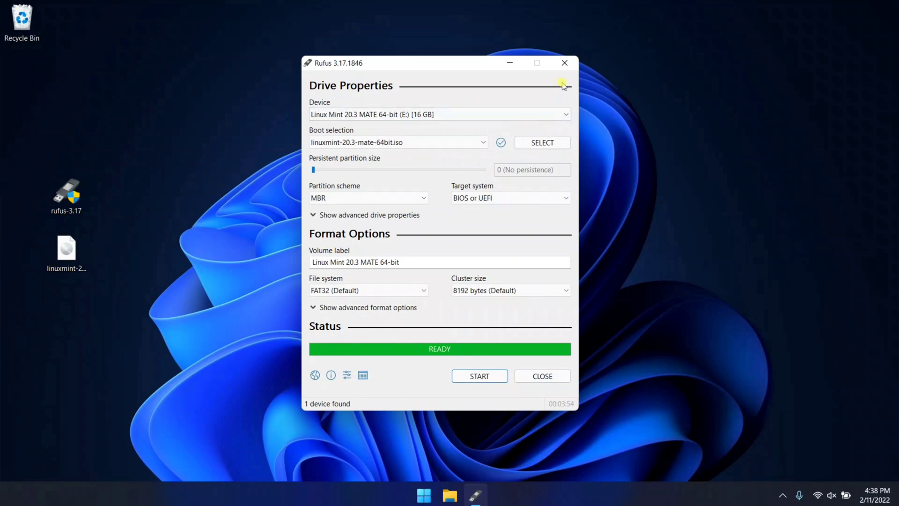
{"action": "left_click", "coordinate": [566, 64]}
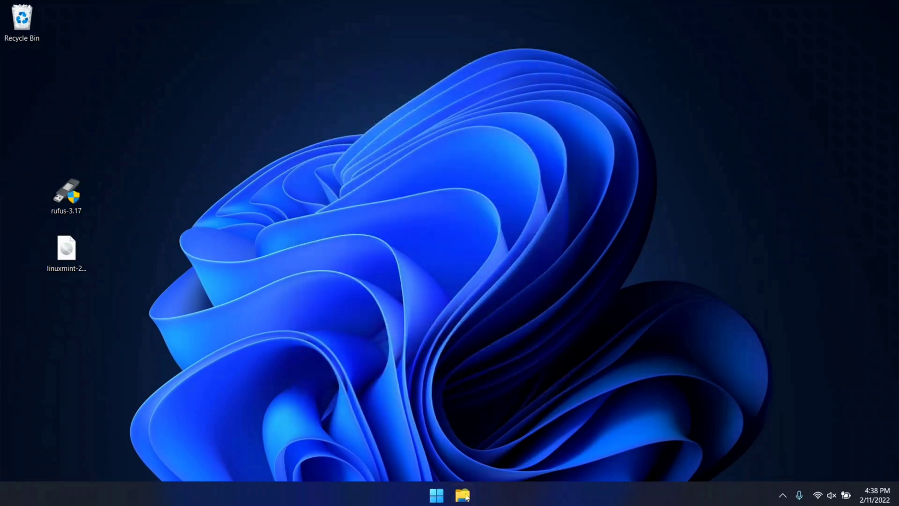
{"action": "left_click", "coordinate": [462, 496]}
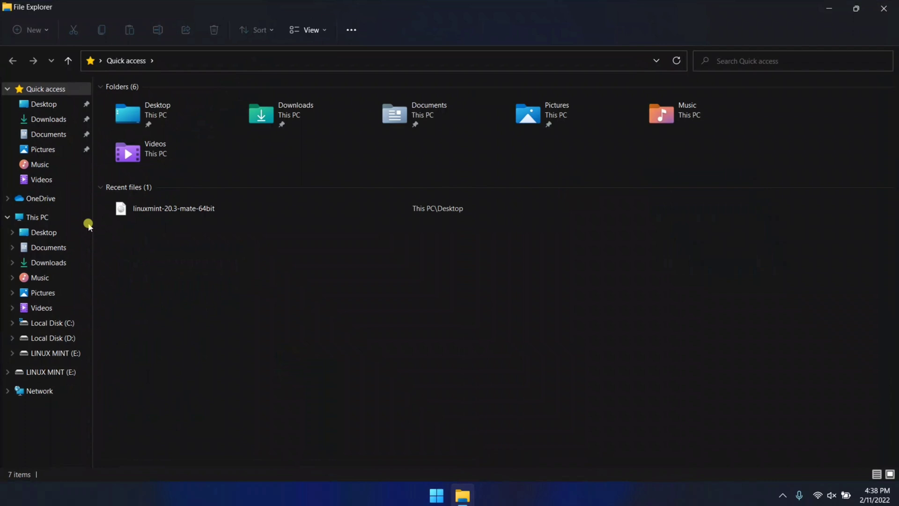
{"action": "left_click", "coordinate": [64, 219]}
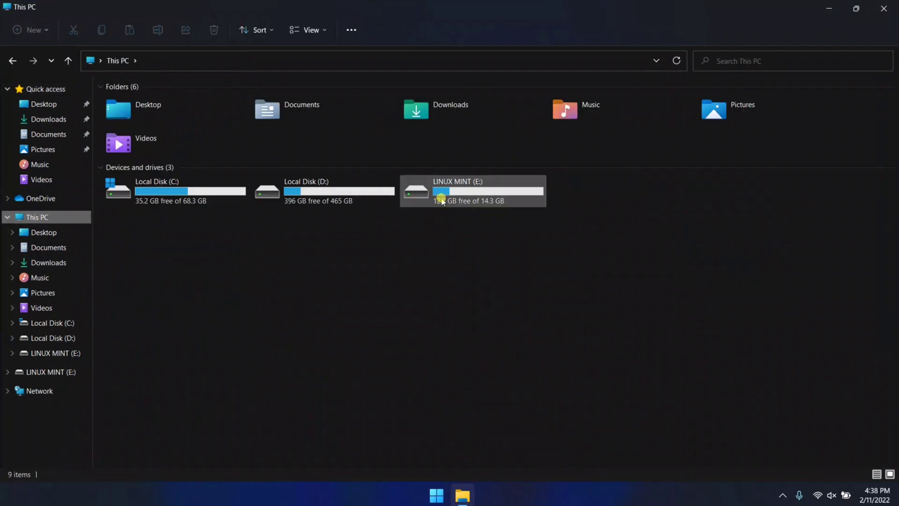
{"action": "left_click", "coordinate": [442, 202]}
{"action": "double_click", "coordinate": [459, 197]}
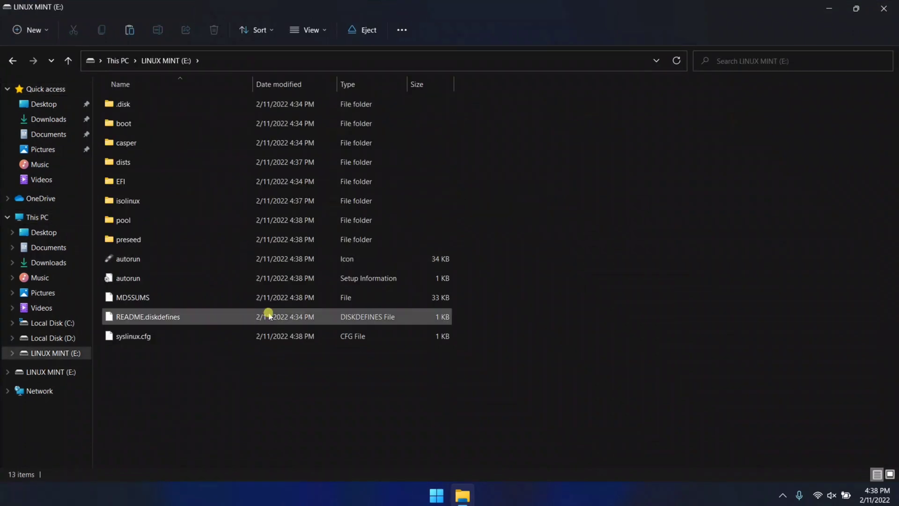
{"action": "left_click_drag", "start_coordinate": [288, 399], "coordinate": [576, 251]}
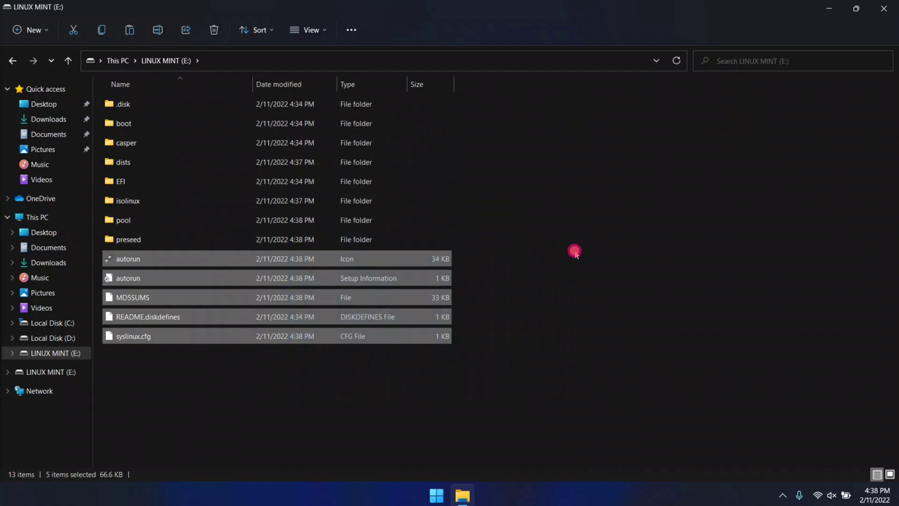
{"action": "left_click", "coordinate": [576, 251]}
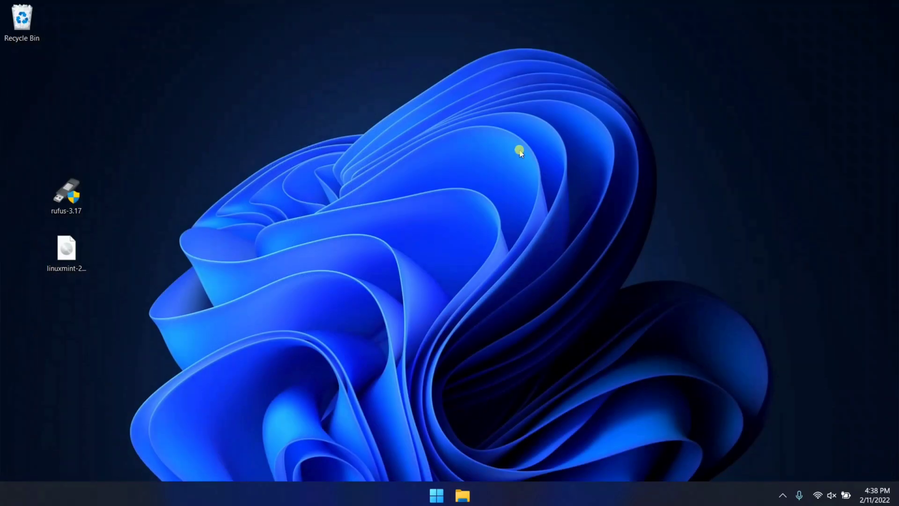
Step: Shut down Windows 11 from the Start menu's power options
{"action": "left_click", "coordinate": [436, 497]}
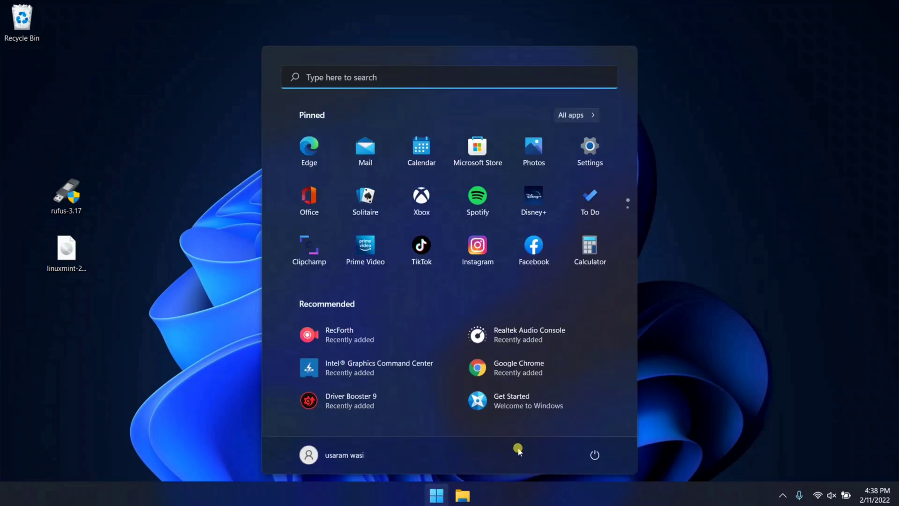
{"action": "left_click", "coordinate": [596, 461]}
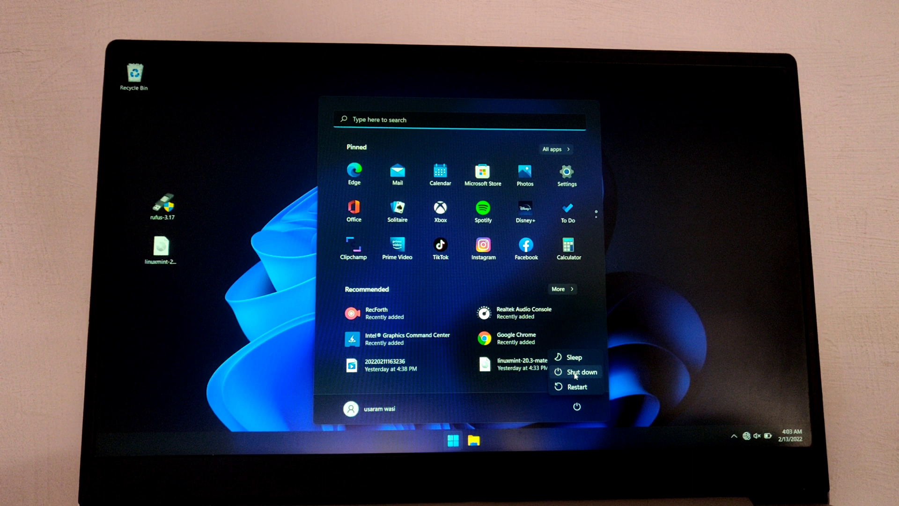
{"action": "left_click", "coordinate": [575, 373]}
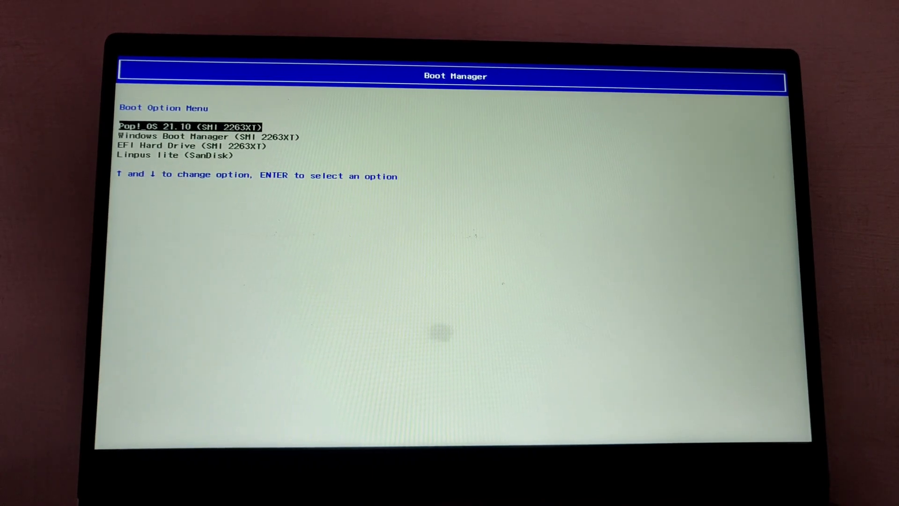
Step: Boot the Linpus lite (SanDisk) USB entry and start Linux Mint 20.3 MATE 64-bit
{"action": "key", "text": "Down"}
{"action": "key", "text": "Down"}
{"action": "key", "text": "Down"}
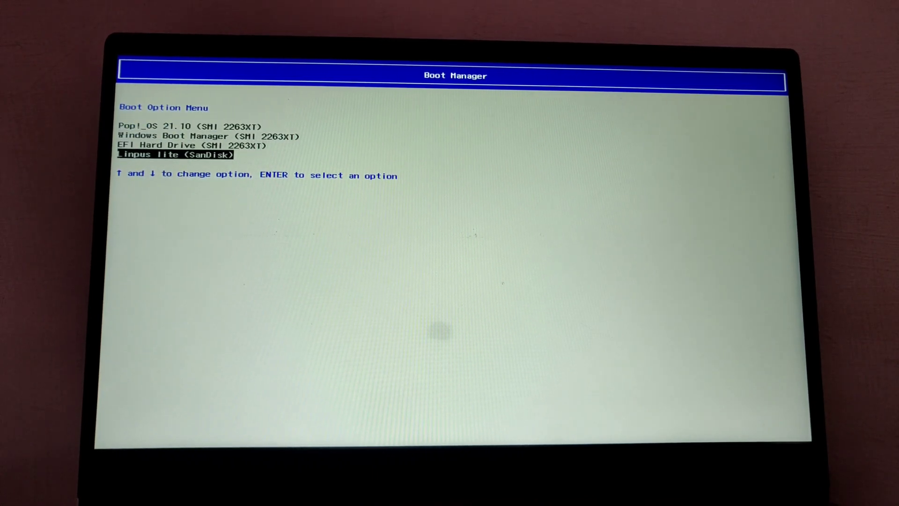
{"action": "key", "text": "Up"}
{"action": "key", "text": "Down"}
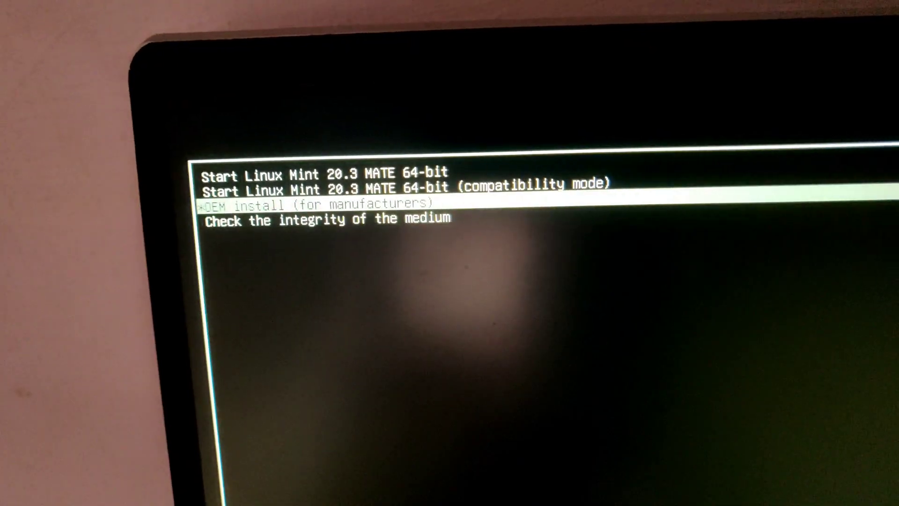
{"action": "key", "text": "Up"}
{"action": "key", "text": "Up"}
{"action": "key", "text": "Down"}
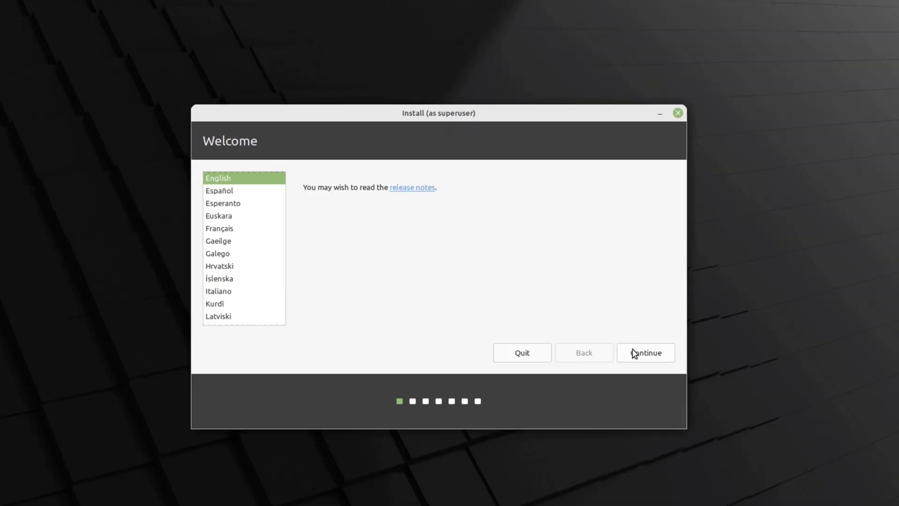
Step: Accept English and English (US) keyboard, skip multimedia codecs, and choose 'Something else' partitioning
{"action": "left_click", "coordinate": [633, 350]}
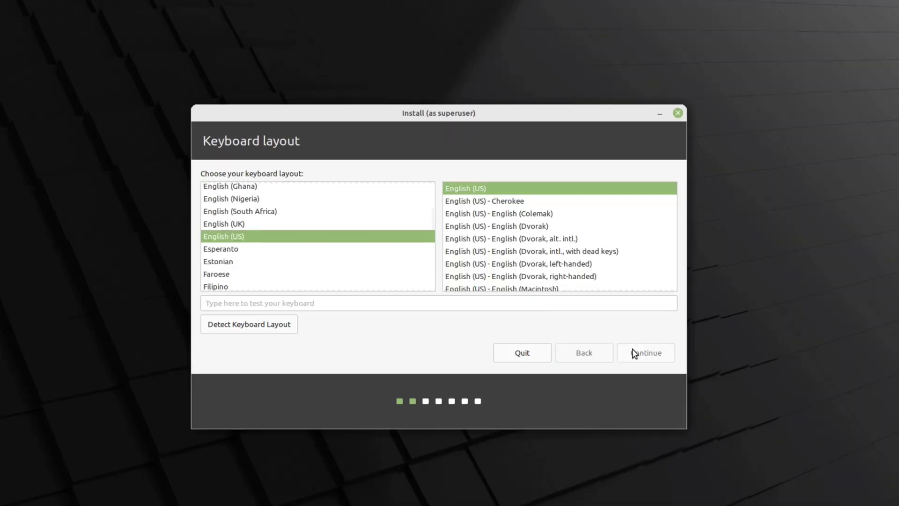
{"action": "left_click", "coordinate": [647, 354]}
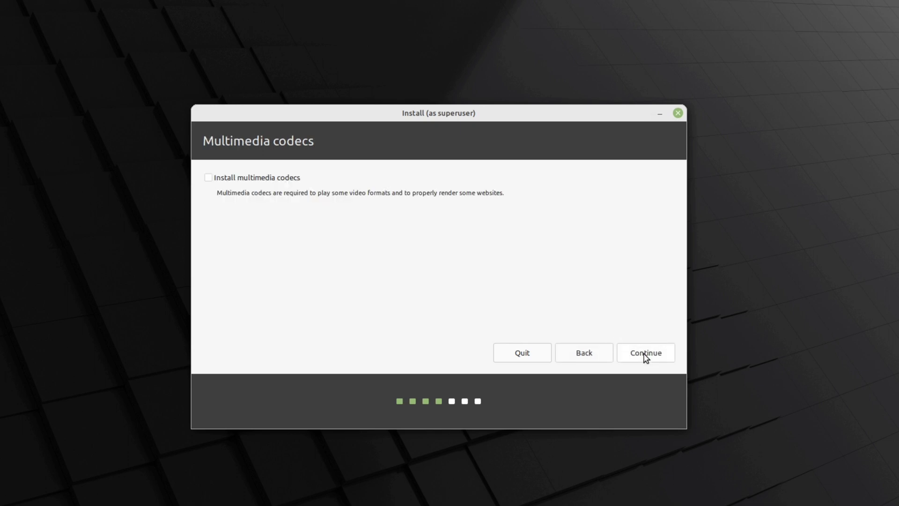
{"action": "left_click", "coordinate": [644, 355]}
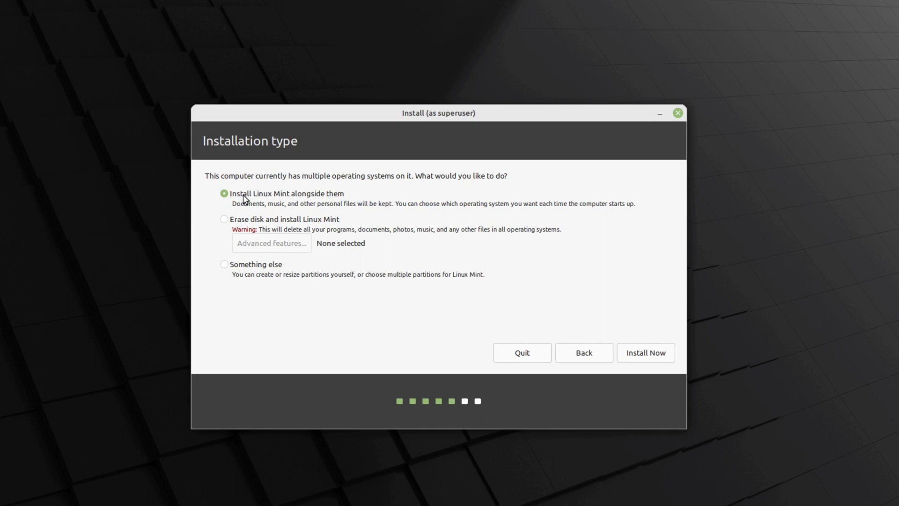
{"action": "left_click", "coordinate": [250, 267]}
{"action": "left_click", "coordinate": [653, 358]}
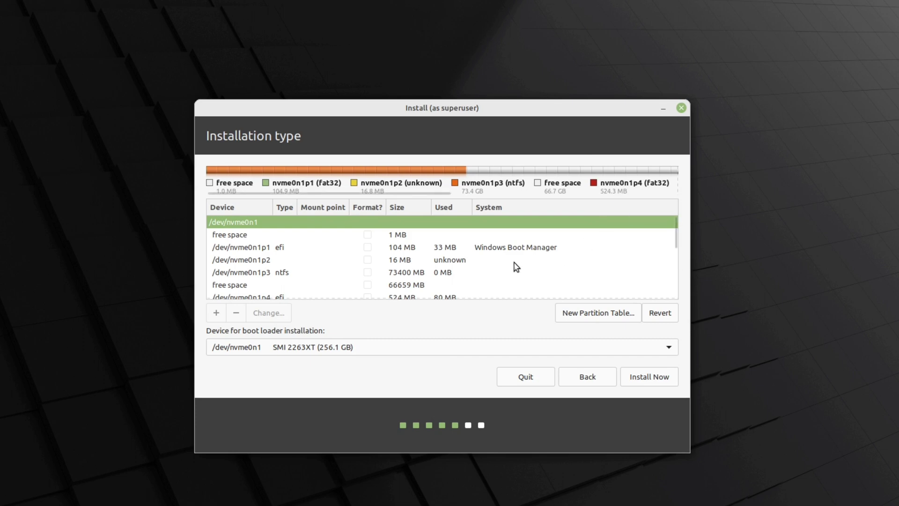
Step: Set the boot loader device to /dev/nvme0n1 and select the 66659 MB free space
{"action": "scroll", "coordinate": [515, 267], "scroll_direction": "down", "scroll_amount": 5}
{"action": "scroll", "coordinate": [516, 267], "scroll_direction": "up", "scroll_amount": 6}
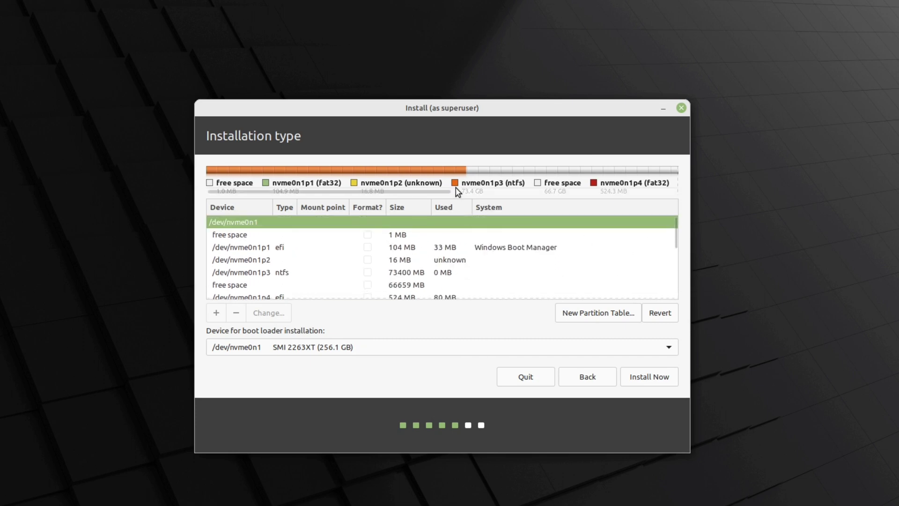
{"action": "mouse_move", "coordinate": [444, 192]}
{"action": "left_mouse_down"}
{"action": "mouse_move", "coordinate": [607, 190]}
{"action": "mouse_move", "coordinate": [445, 192]}
{"action": "left_mouse_up"}
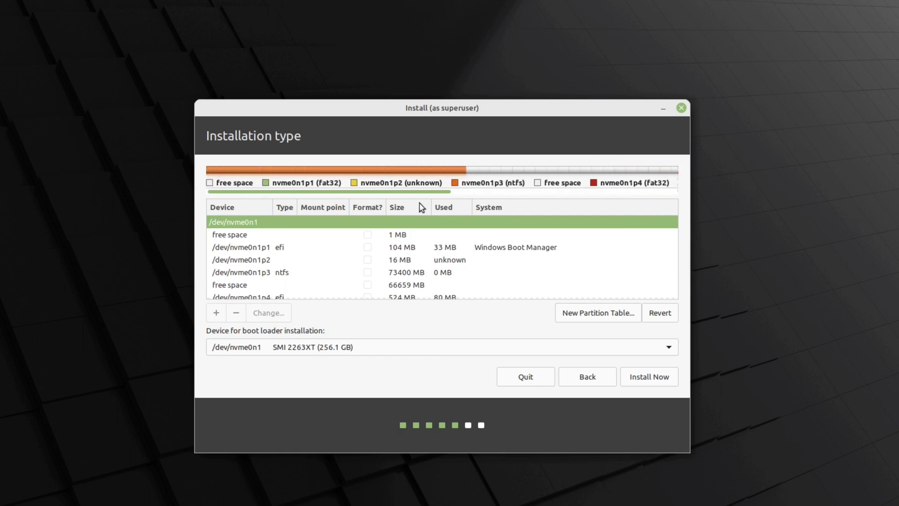
{"action": "left_click", "coordinate": [349, 352]}
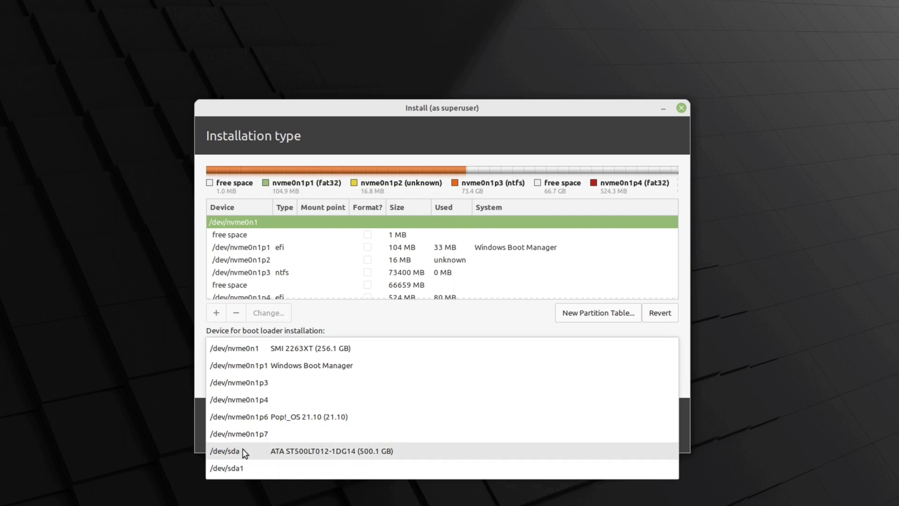
{"action": "left_click", "coordinate": [301, 351]}
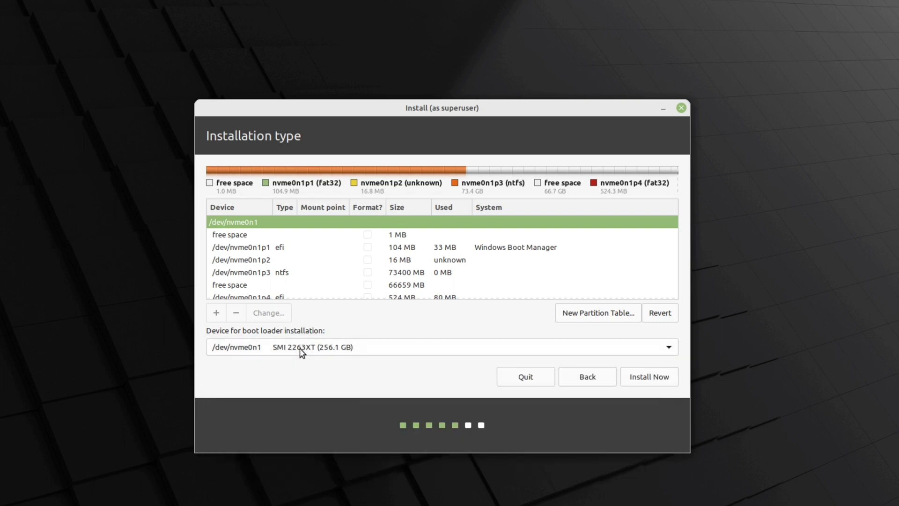
{"action": "scroll", "coordinate": [374, 264], "scroll_direction": "down", "scroll_amount": 2}
{"action": "left_click", "coordinate": [375, 262]}
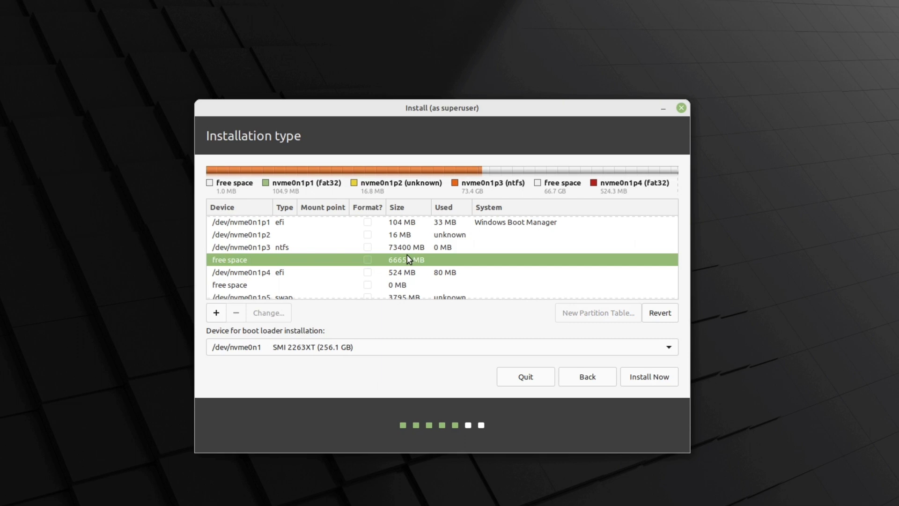
Step: Launch GParted and arrange it beside the installer window
{"action": "key", "text": "super"}
{"action": "type", "text": "gparted"}
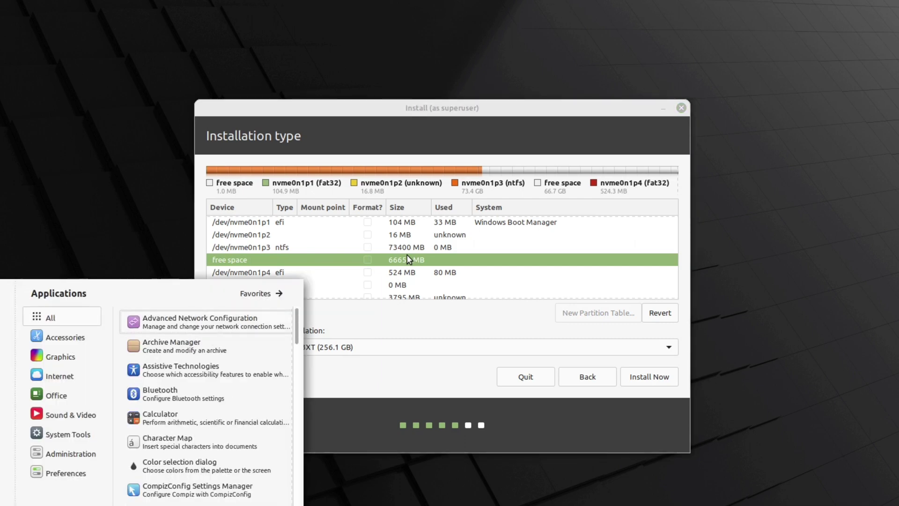
{"action": "key", "text": "Return"}
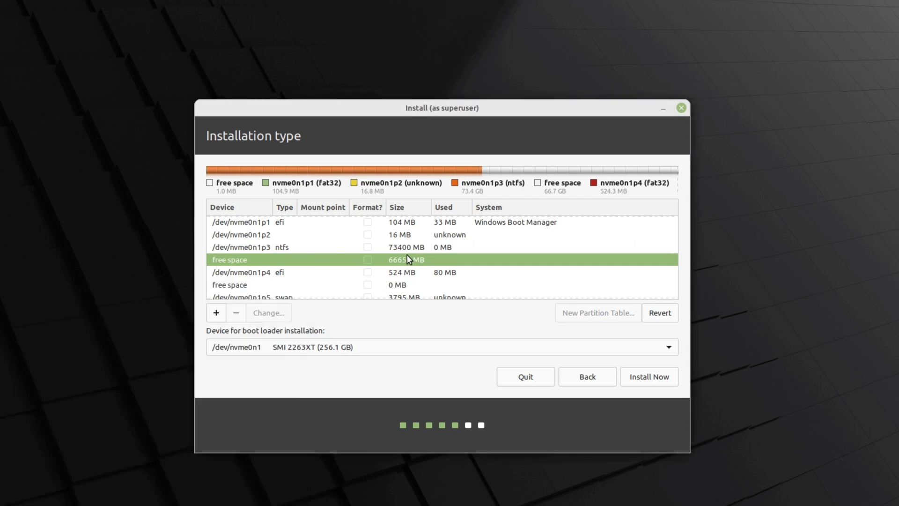
{"action": "left_click_drag", "start_coordinate": [443, 123], "coordinate": [318, 41]}
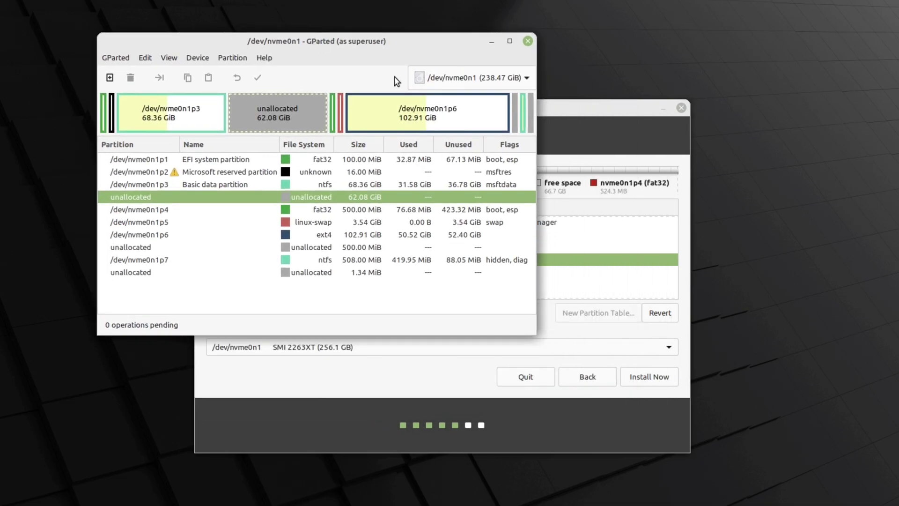
{"action": "left_click", "coordinate": [601, 102]}
{"action": "left_click_drag", "start_coordinate": [600, 102], "coordinate": [895, 73]}
{"action": "left_click_drag", "start_coordinate": [428, 44], "coordinate": [512, 99]}
Step: Keep /dev/nvme0n1 shown in GParted and inspect the nvme0n1p6 partition
{"action": "left_click", "coordinate": [569, 137]}
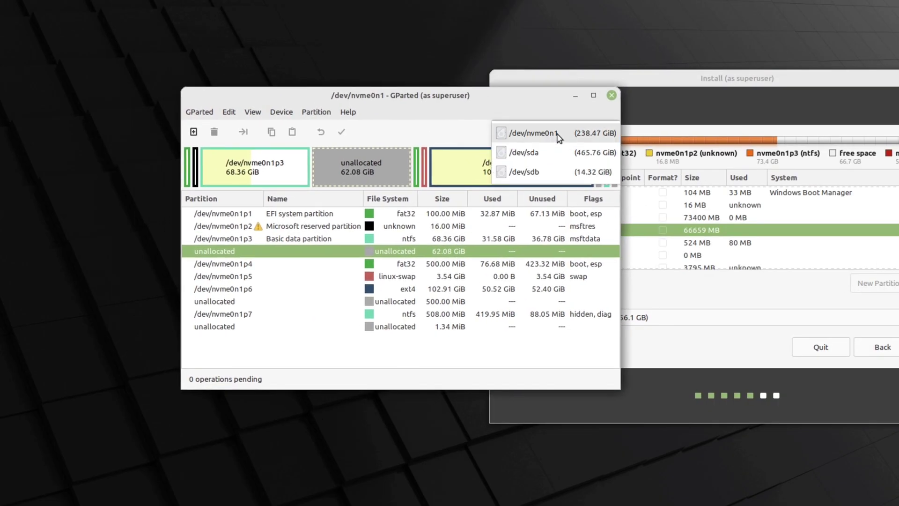
{"action": "left_click", "coordinate": [573, 133]}
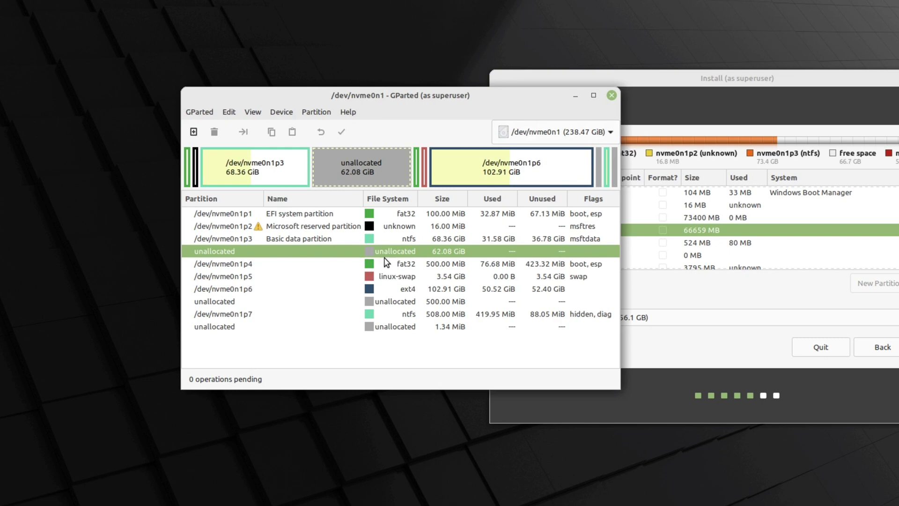
{"action": "left_click", "coordinate": [391, 289]}
{"action": "left_click", "coordinate": [701, 78]}
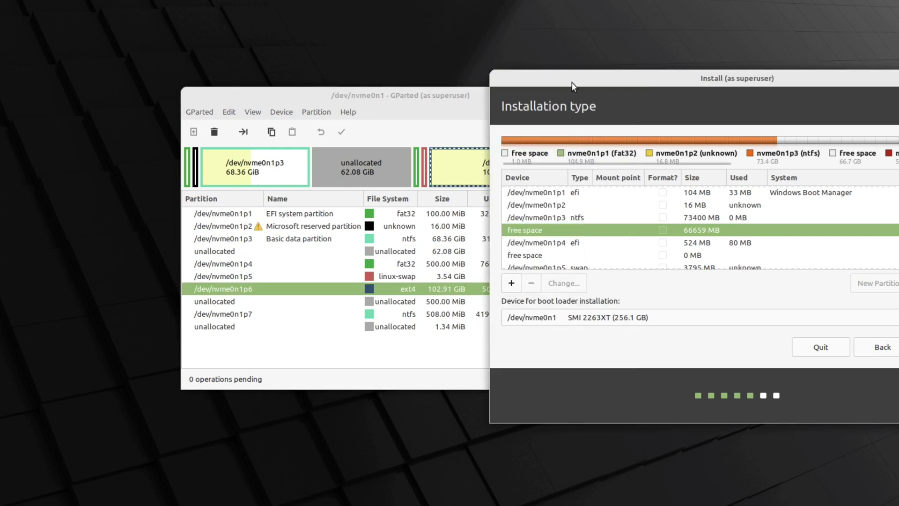
Step: Add a 60000 MB Ext4 partition mounted at /, then select the remaining 6659 MB free space
{"action": "left_click_drag", "start_coordinate": [647, 78], "coordinate": [496, 80]}
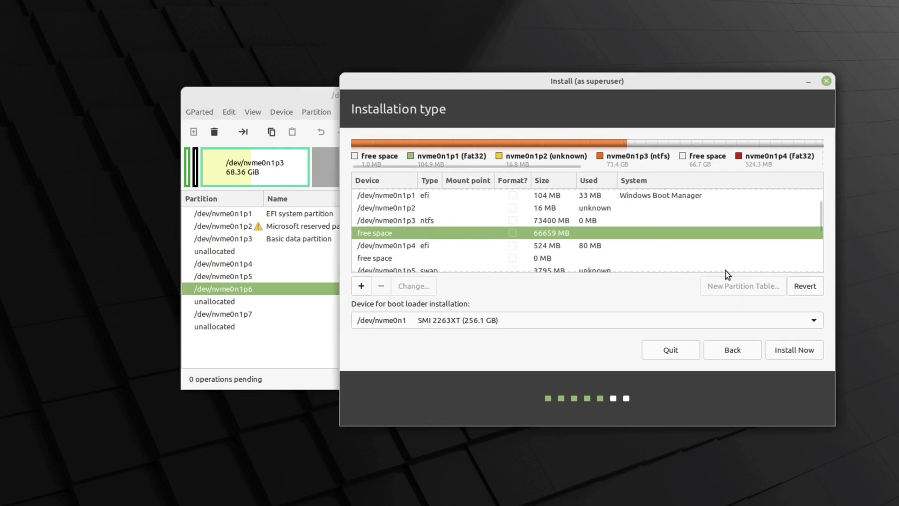
{"action": "left_click", "coordinate": [361, 287]}
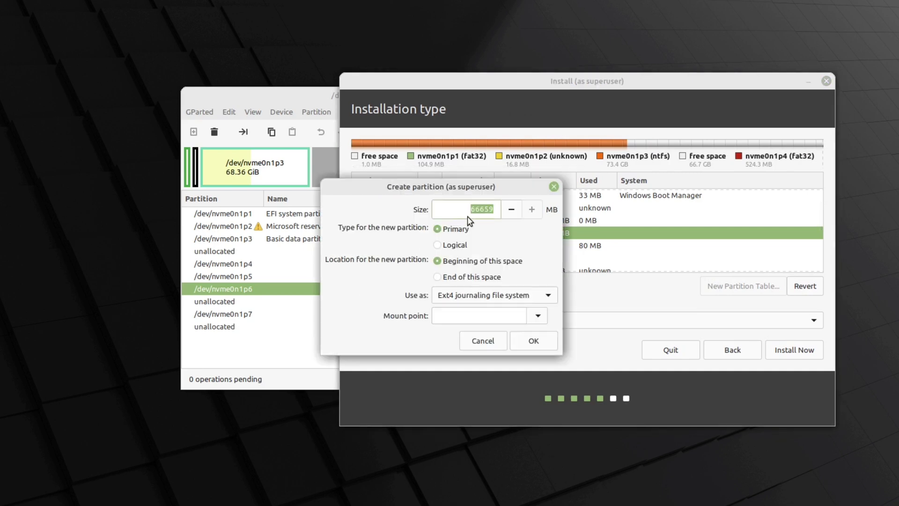
{"action": "left_click", "coordinate": [483, 214]}
{"action": "key", "text": "BackSpace"}
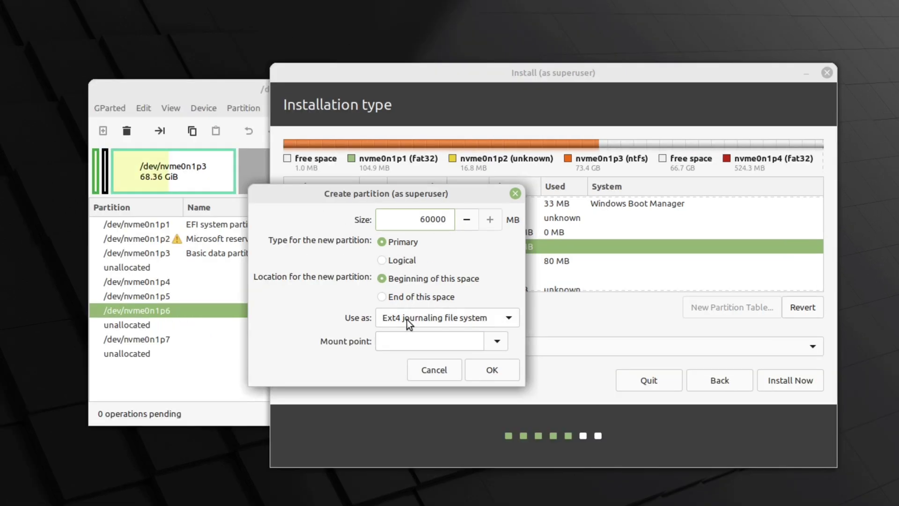
{"action": "left_click", "coordinate": [459, 296]}
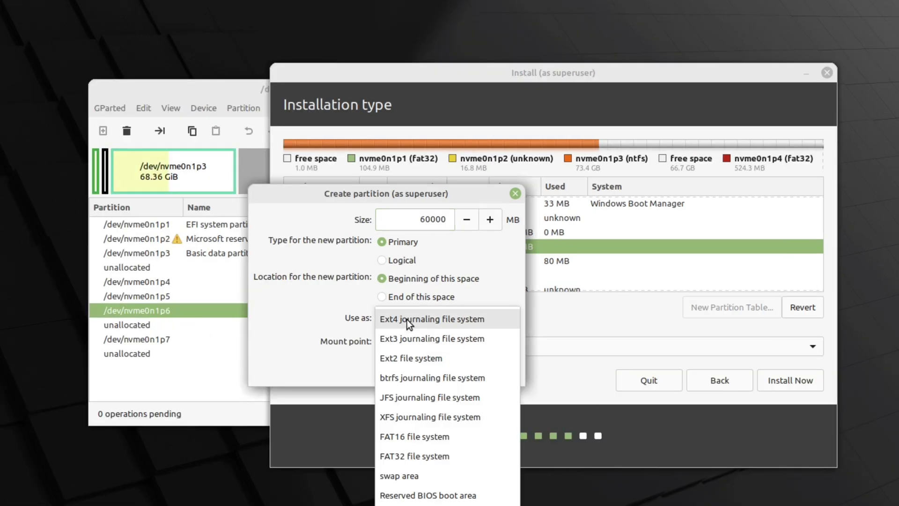
{"action": "left_click", "coordinate": [406, 319]}
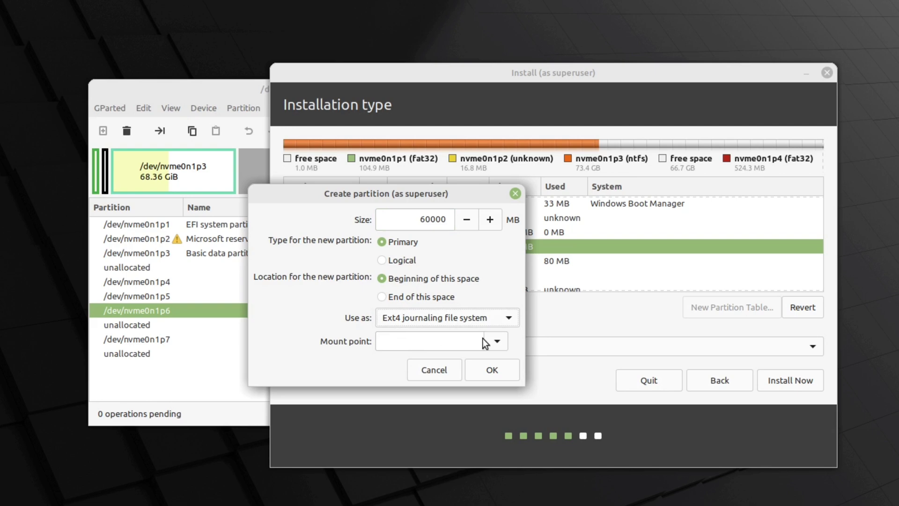
{"action": "left_click", "coordinate": [497, 342]}
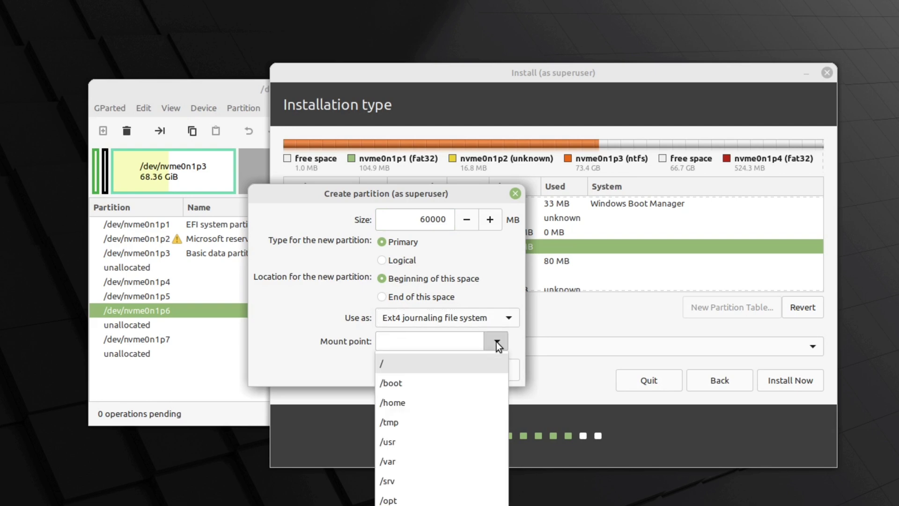
{"action": "left_click", "coordinate": [399, 364]}
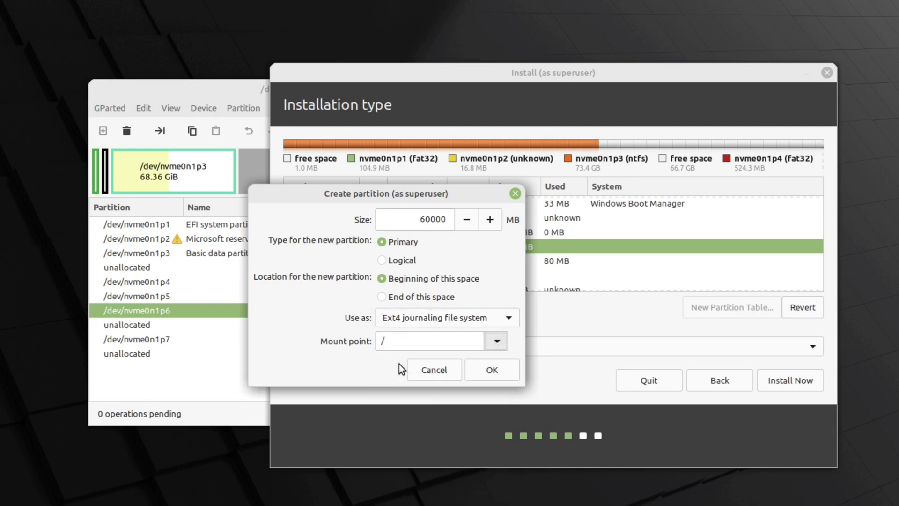
{"action": "left_click", "coordinate": [492, 370]}
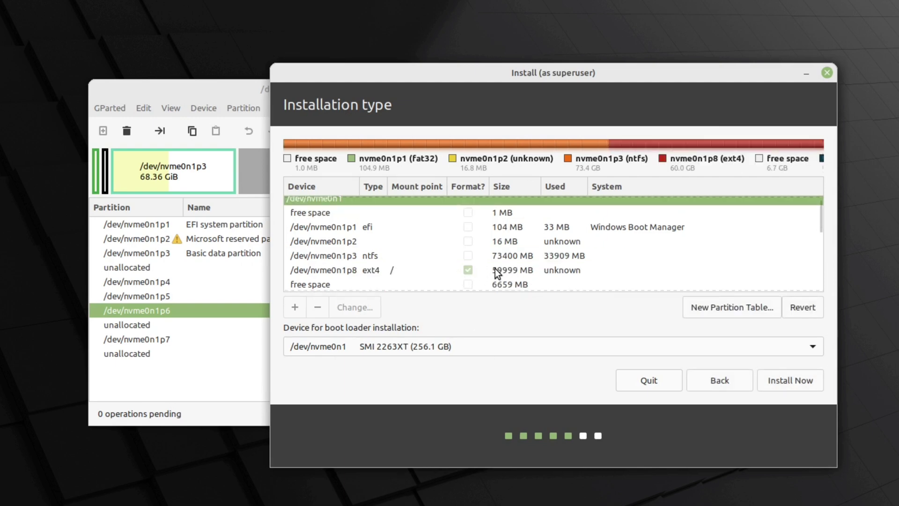
{"action": "scroll", "coordinate": [496, 269], "scroll_direction": "down", "scroll_amount": 1}
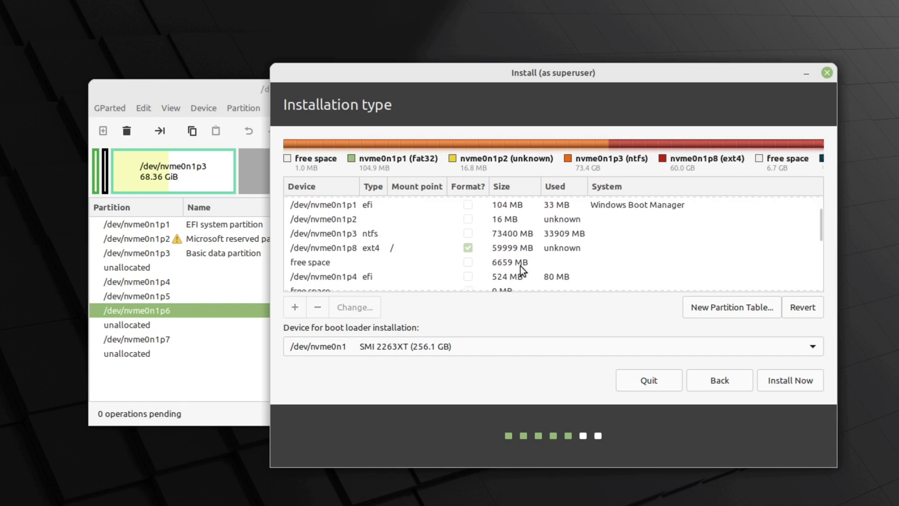
{"action": "left_click", "coordinate": [497, 264]}
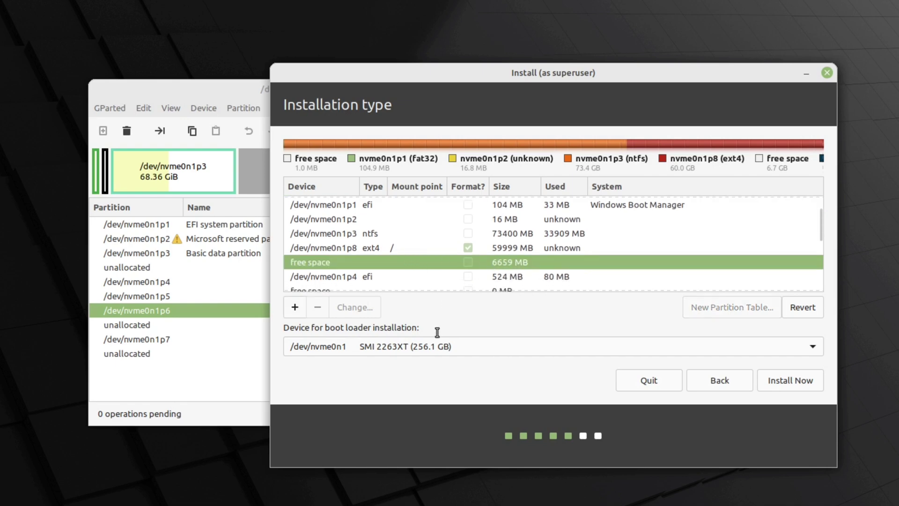
Step: Create a new partition from the free space, resizing it from 6660 to 4000 MB, used as swap area
{"action": "left_click", "coordinate": [296, 309]}
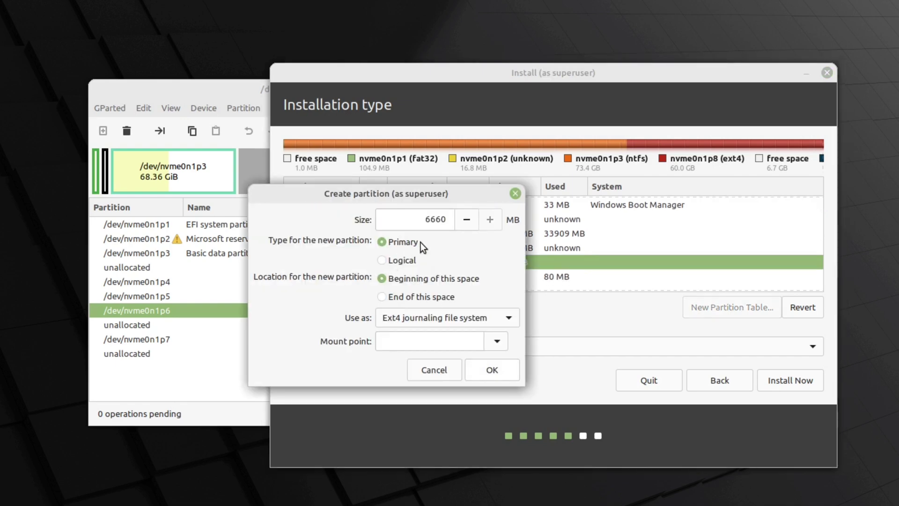
{"action": "double_click", "coordinate": [442, 225]}
{"action": "key", "text": "BackSpace"}
{"action": "type", "text": "4000"}
{"action": "double_click", "coordinate": [433, 222]}
{"action": "left_click", "coordinate": [434, 318]}
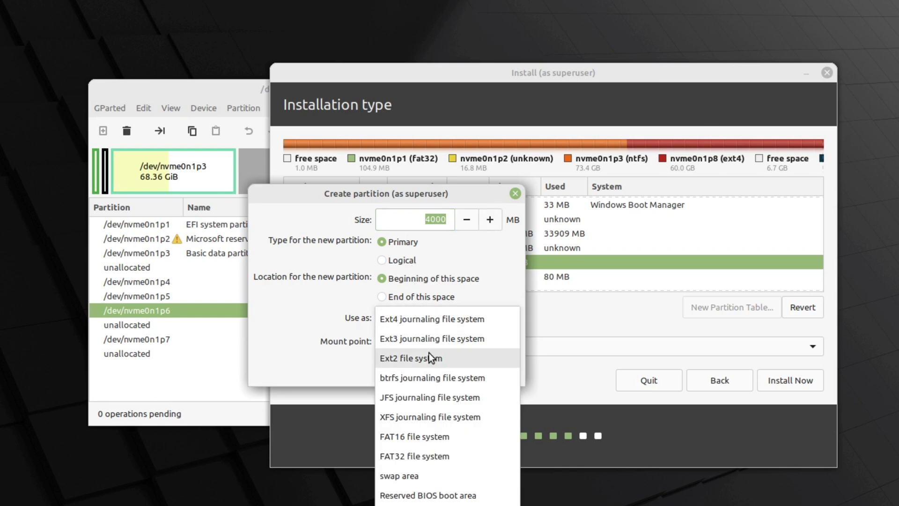
{"action": "left_click", "coordinate": [409, 476]}
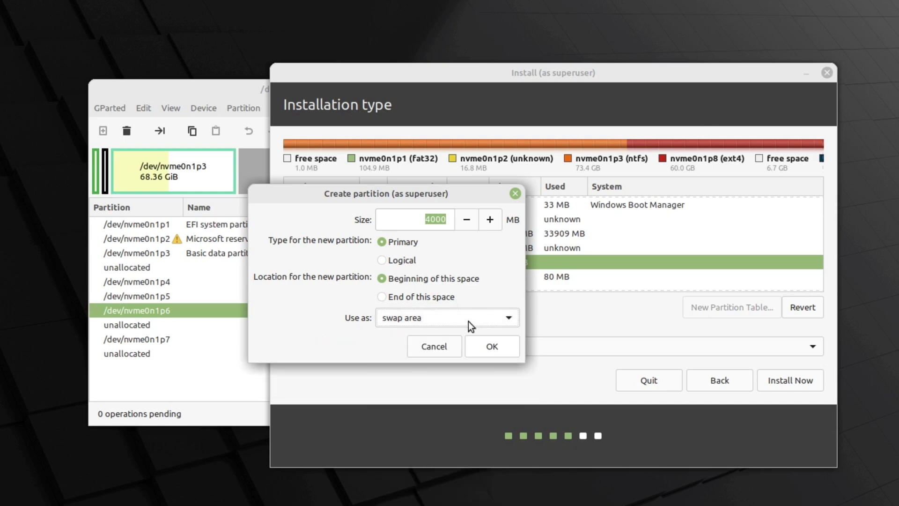
{"action": "left_click", "coordinate": [488, 347]}
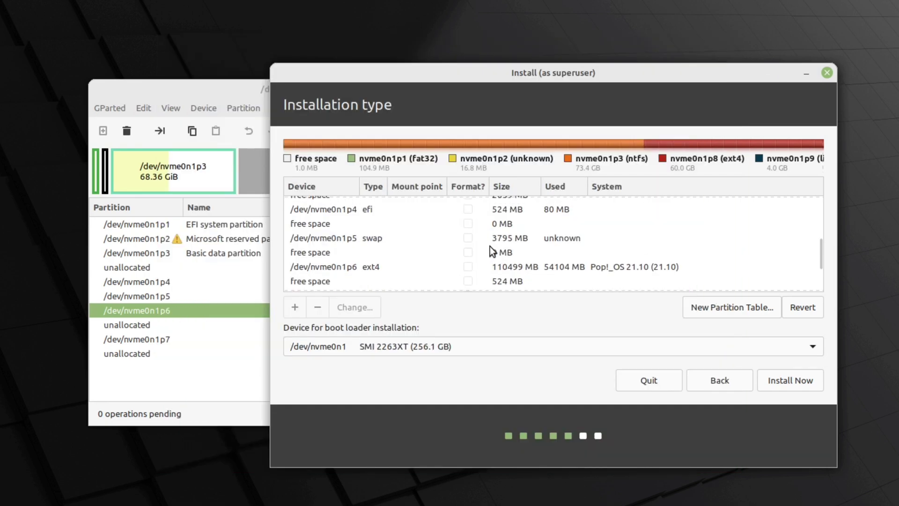
Step: Select the /dev/nvme0n1p4 EFI partition and choose it as the boot loader installation device
{"action": "scroll", "coordinate": [433, 228], "scroll_direction": "up", "scroll_amount": 1}
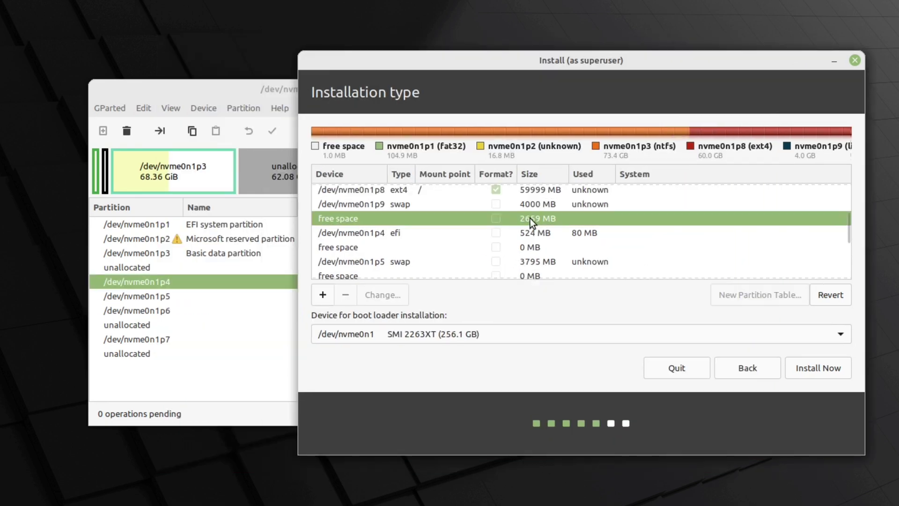
{"action": "scroll", "coordinate": [530, 218], "scroll_direction": "down", "scroll_amount": 1}
{"action": "left_click", "coordinate": [501, 225]}
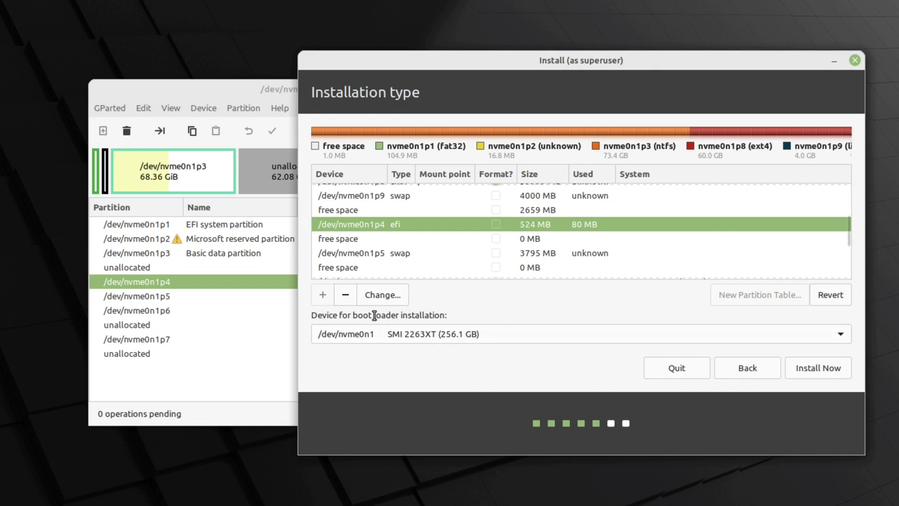
{"action": "left_click_drag", "start_coordinate": [314, 317], "coordinate": [454, 311]}
{"action": "left_click", "coordinate": [454, 311]}
{"action": "left_click", "coordinate": [479, 333]}
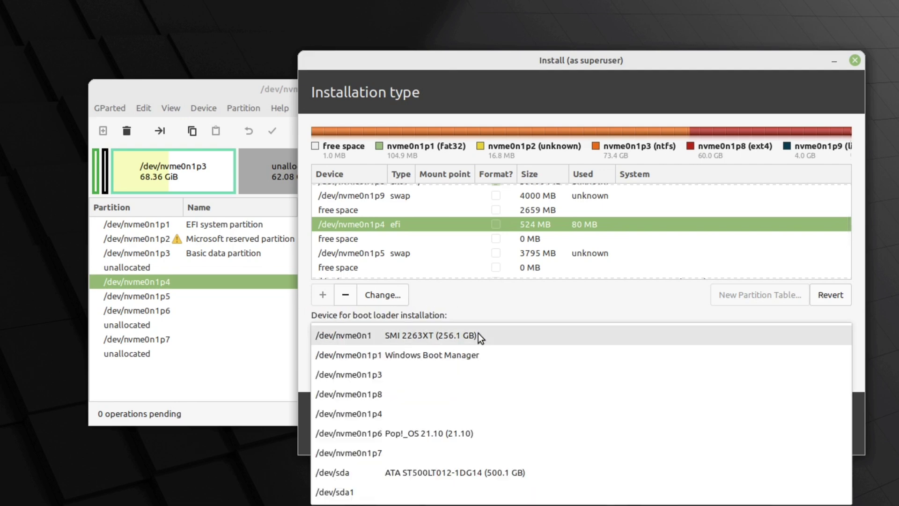
{"action": "left_click", "coordinate": [396, 412]}
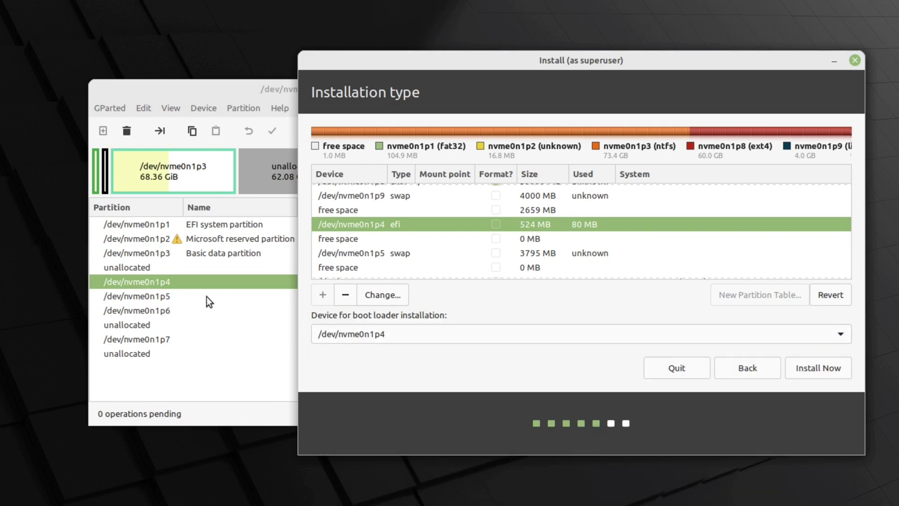
Step: Compare the partition layout in GParted, then return to the installer
{"action": "left_click", "coordinate": [183, 287]}
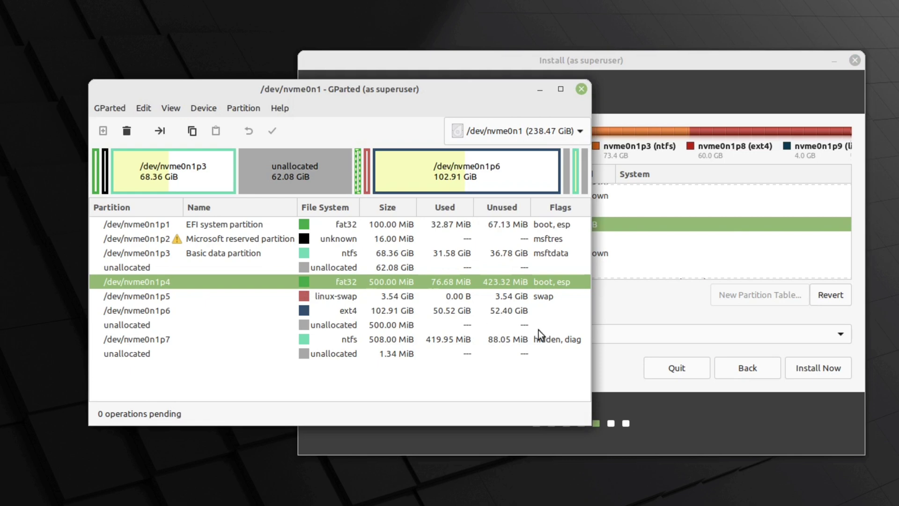
{"action": "left_click", "coordinate": [629, 305]}
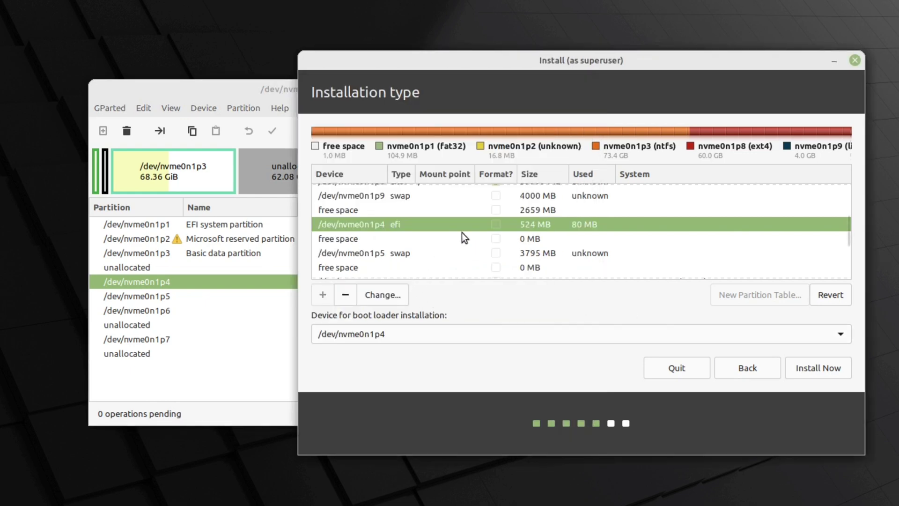
{"action": "scroll", "coordinate": [504, 240], "scroll_direction": "down", "scroll_amount": 1}
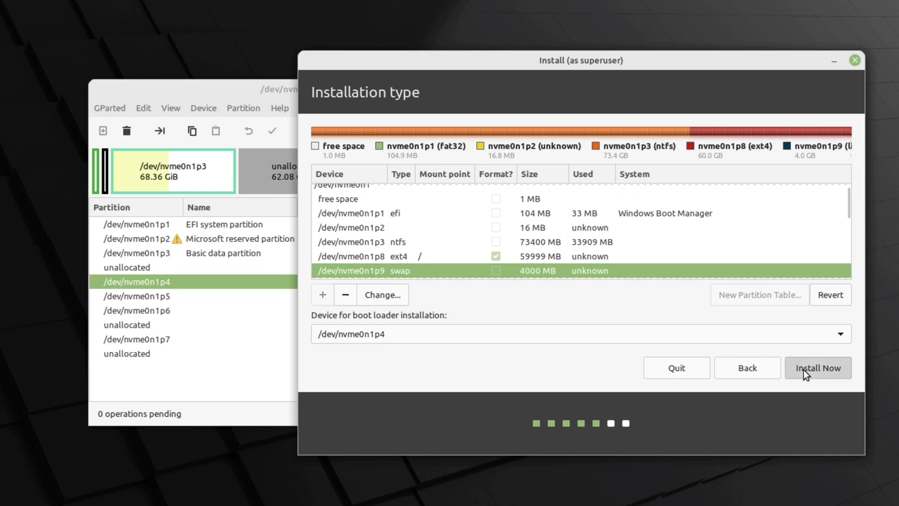
Step: Confirm writing the partition changes, accept Kolkata as location, and submit the user account details
{"action": "left_click", "coordinate": [804, 369]}
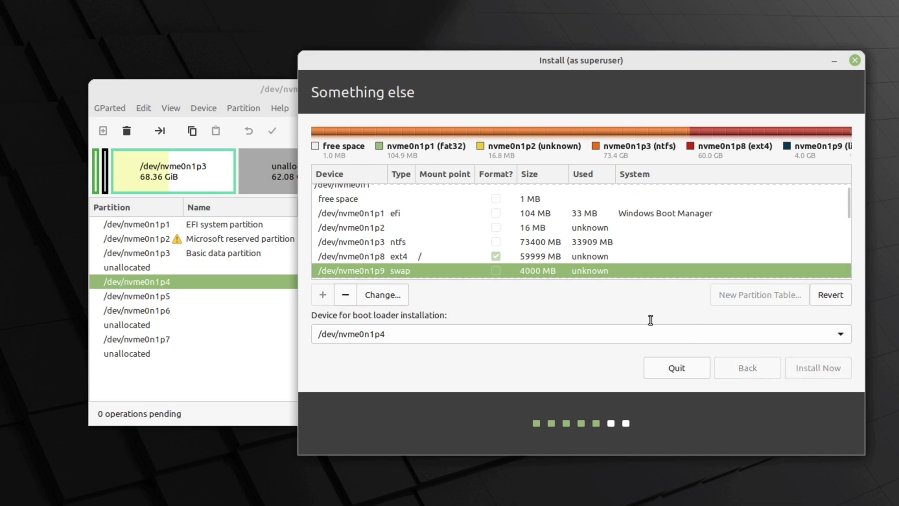
{"action": "left_click", "coordinate": [807, 333]}
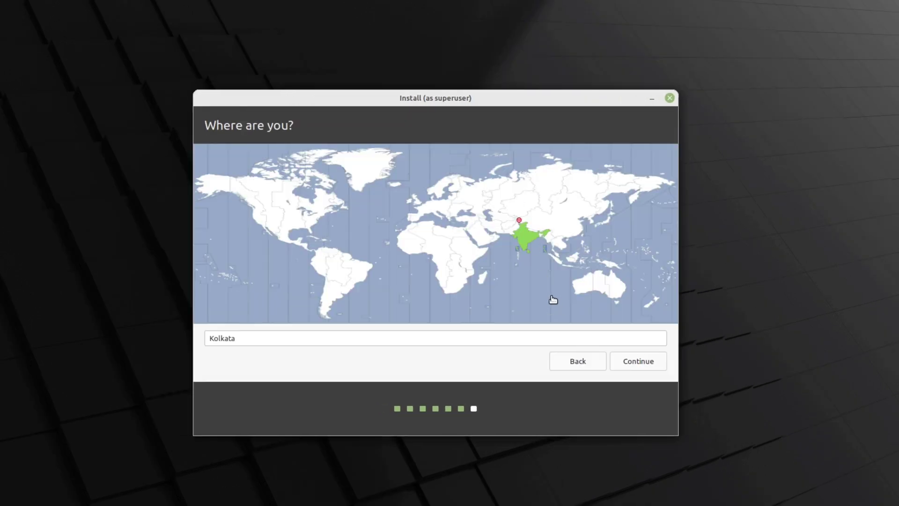
{"action": "left_click", "coordinate": [633, 364]}
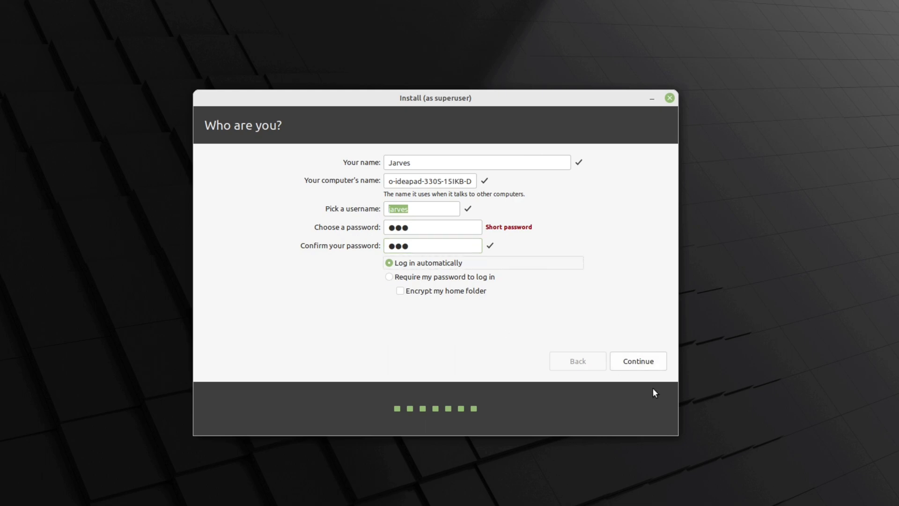
{"action": "left_click", "coordinate": [643, 367]}
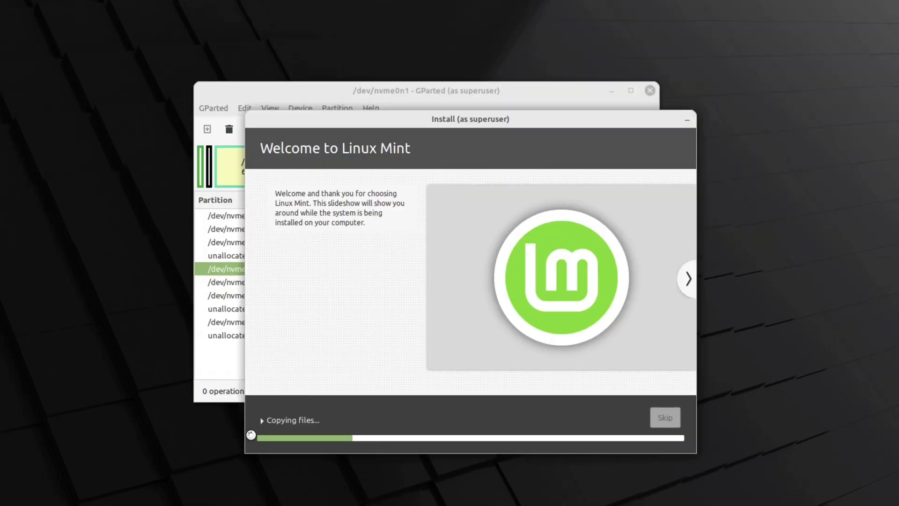
Step: Expand the 'Copying files...' log and skip the language pack download
{"action": "left_click", "coordinate": [284, 421]}
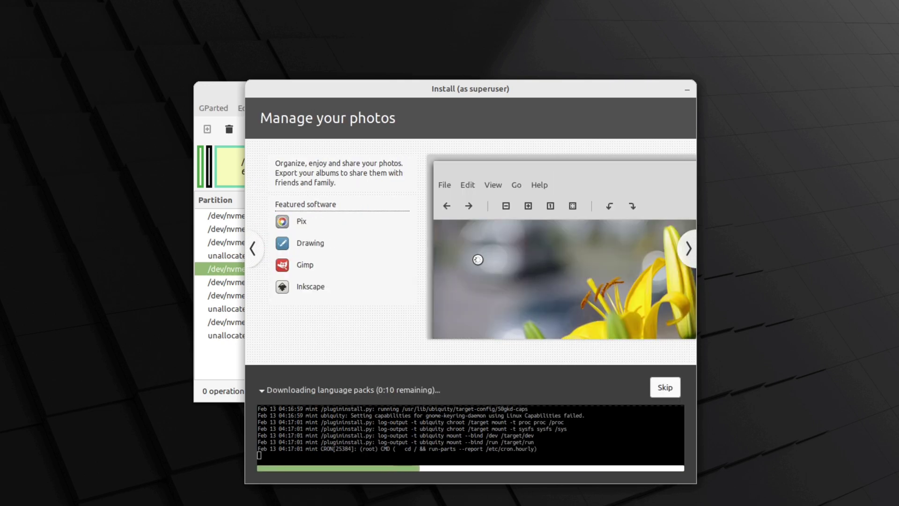
{"action": "left_click", "coordinate": [653, 388]}
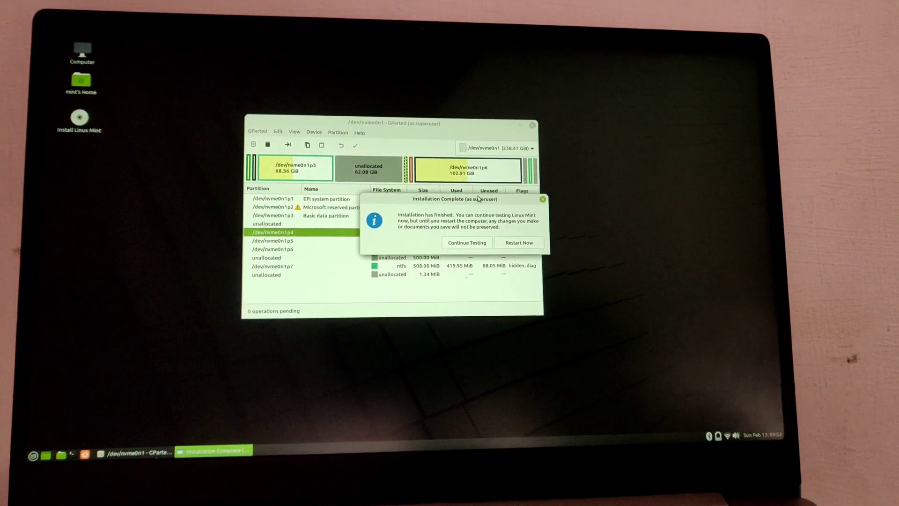
Step: Move the Installation Complete notice aside and choose Restart Now
{"action": "left_click_drag", "start_coordinate": [478, 200], "coordinate": [434, 201]}
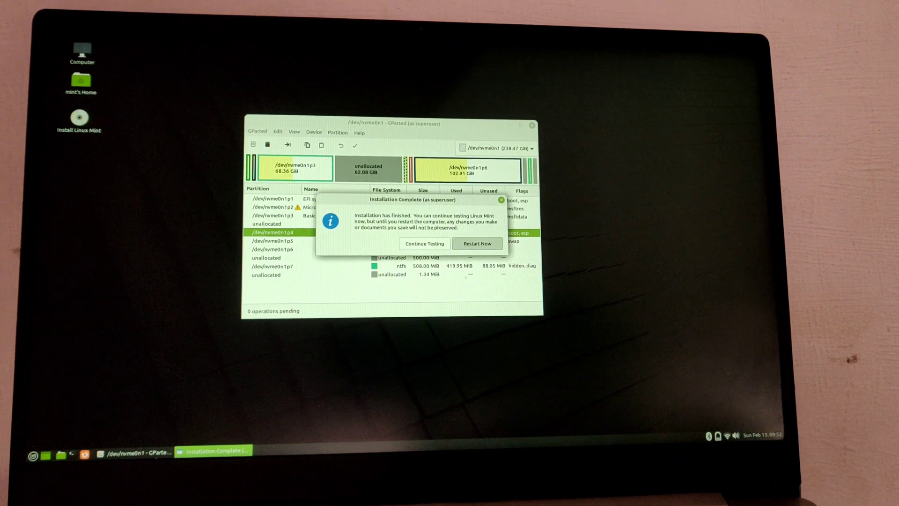
{"action": "left_click", "coordinate": [477, 243]}
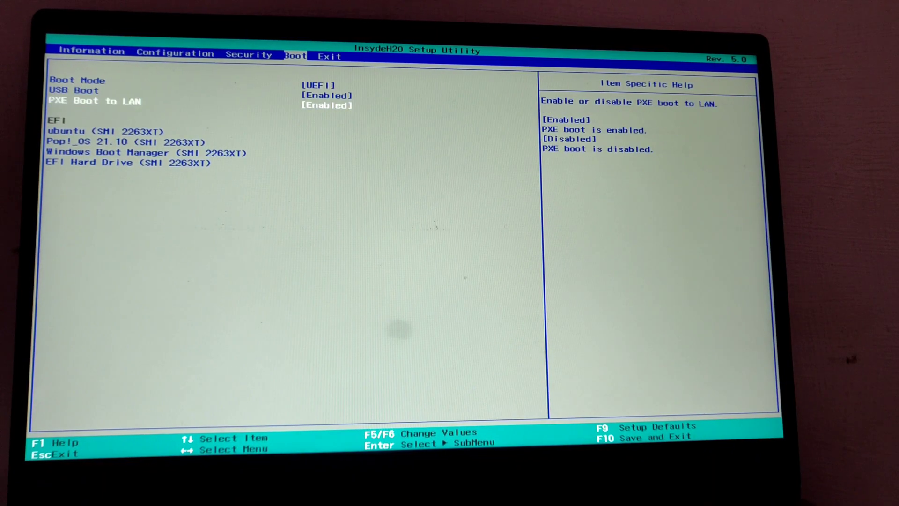
Step: Check that ubuntu heads the EFI boot list on the Boot page, then save and exit with F10
{"action": "key", "text": "Down"}
{"action": "key", "text": "Down"}
{"action": "key", "text": "Down"}
{"action": "key", "text": "Down"}
{"action": "key", "text": "Up"}
{"action": "key", "text": "Up"}
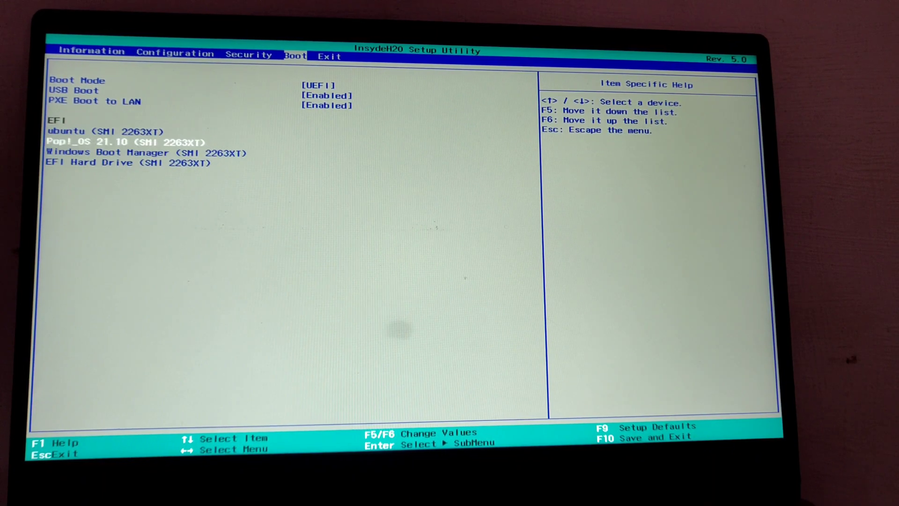
{"action": "key", "text": "Up"}
{"action": "key", "text": "Down"}
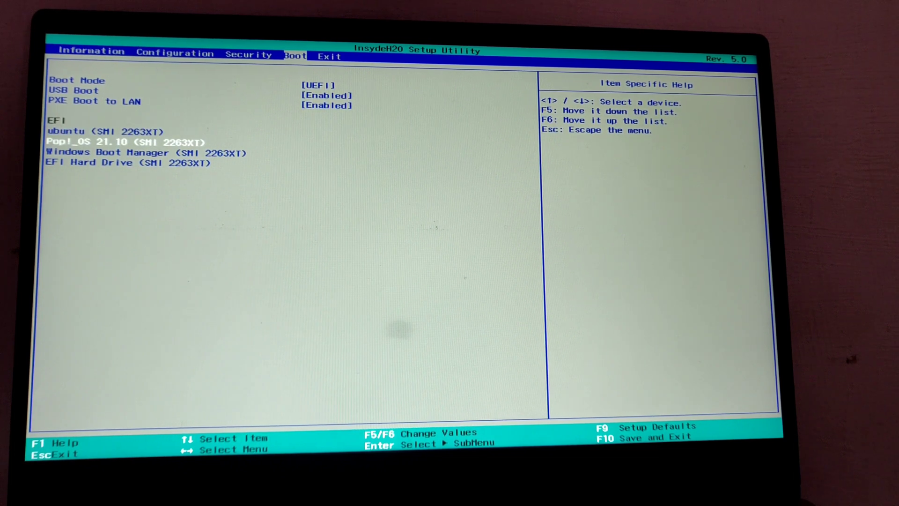
{"action": "key", "text": "Down"}
{"action": "key", "text": "Up"}
{"action": "key", "text": "Up"}
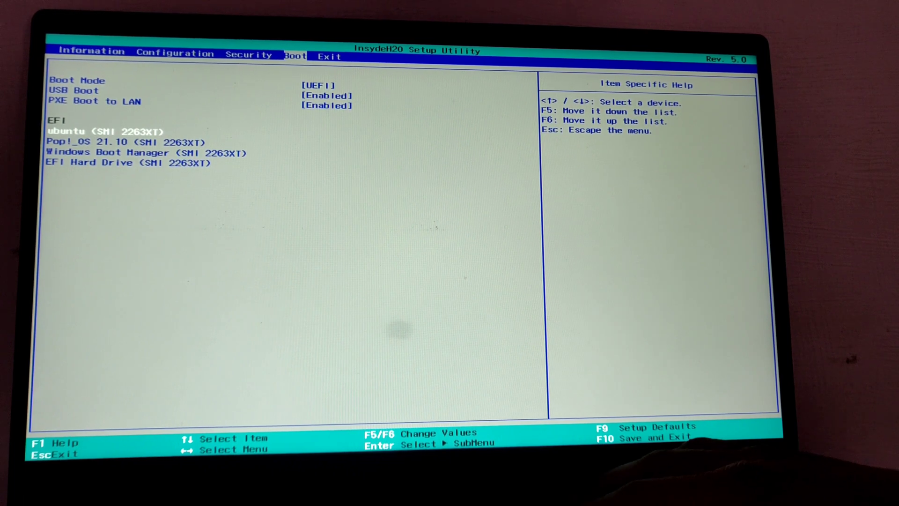
{"action": "key", "text": "F10"}
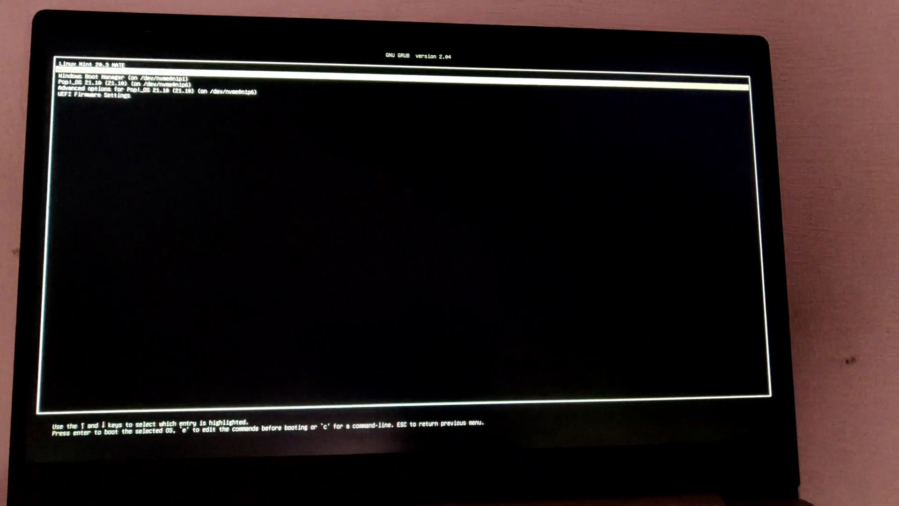
Step: Browse the GRUB entries past Windows Boot Manager and return to Linux Mint 20.3 MATE
{"action": "key", "text": "Down"}
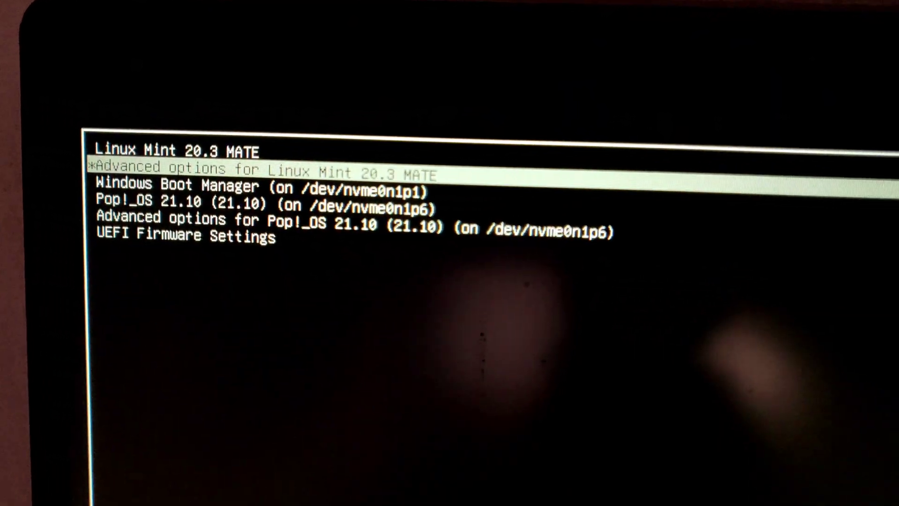
{"action": "key", "text": "Down"}
{"action": "key", "text": "Down"}
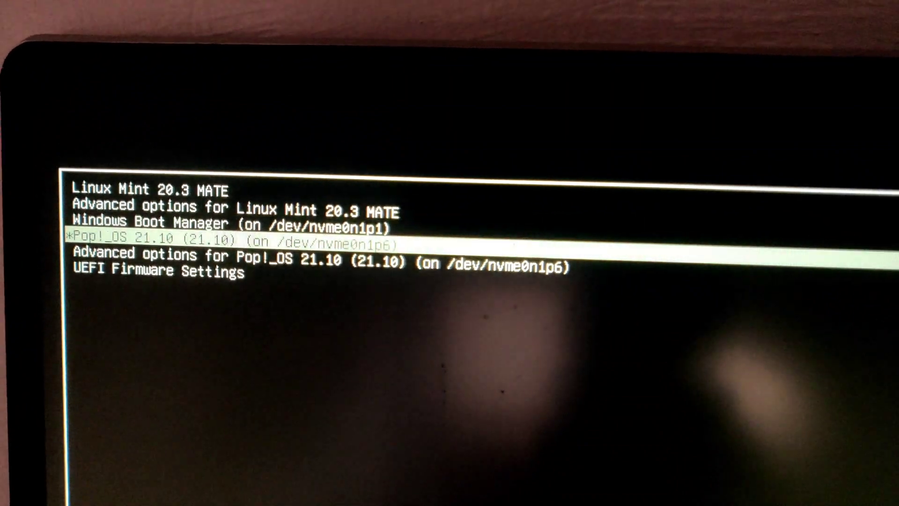
{"action": "key", "text": "Up"}
{"action": "key", "text": "Up"}
{"action": "key", "text": "Up"}
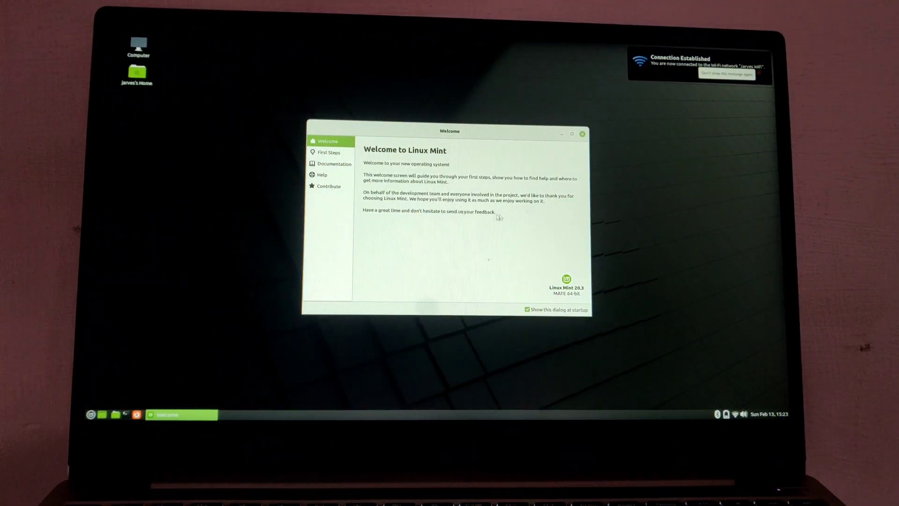
Step: Untick 'Show this dialog at startup', close Welcome, and restart via the Mint menu's Quit option
{"action": "left_click", "coordinate": [532, 311]}
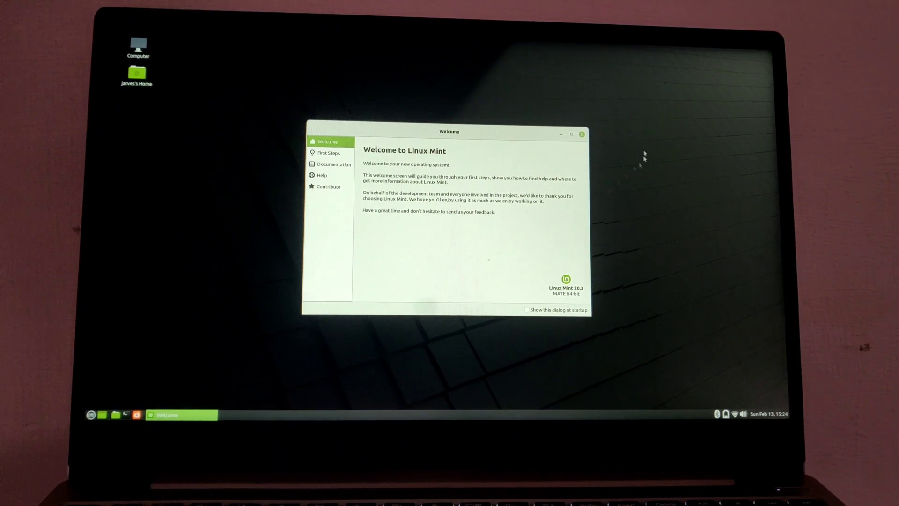
{"action": "left_click", "coordinate": [583, 134]}
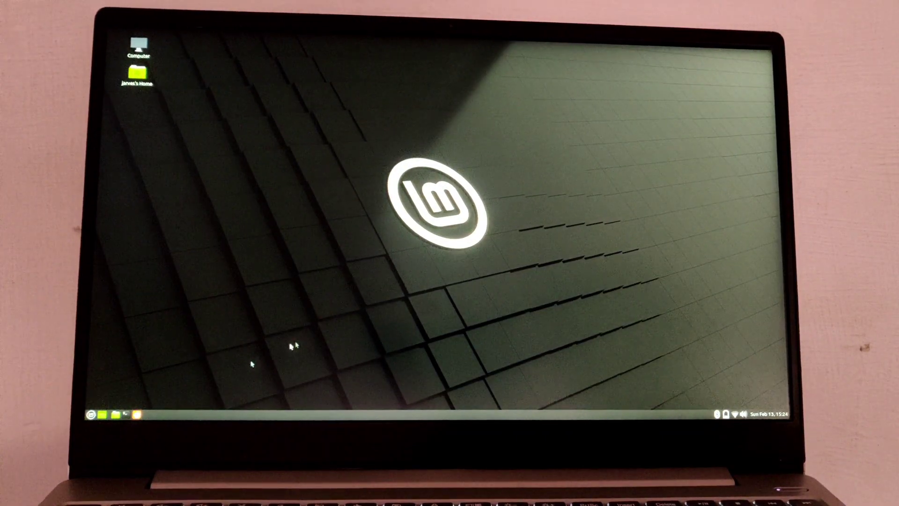
{"action": "left_click", "coordinate": [91, 414]}
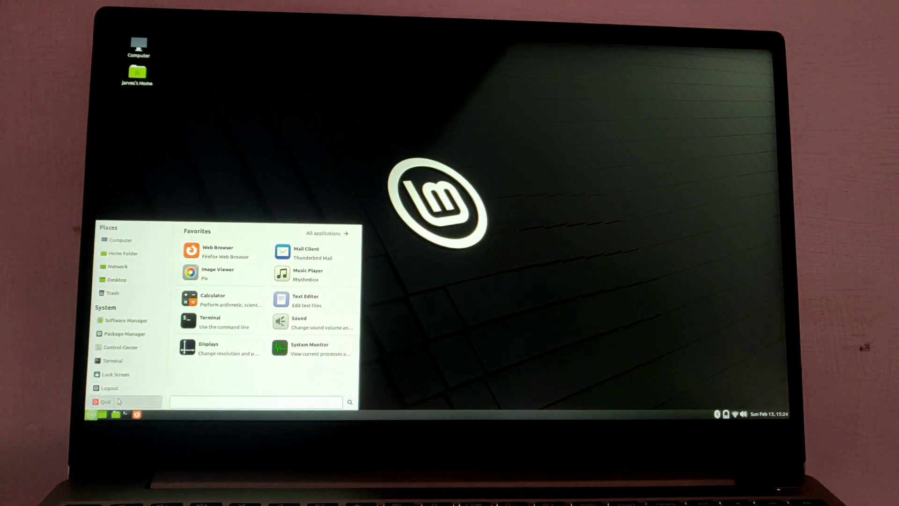
{"action": "left_click", "coordinate": [118, 399]}
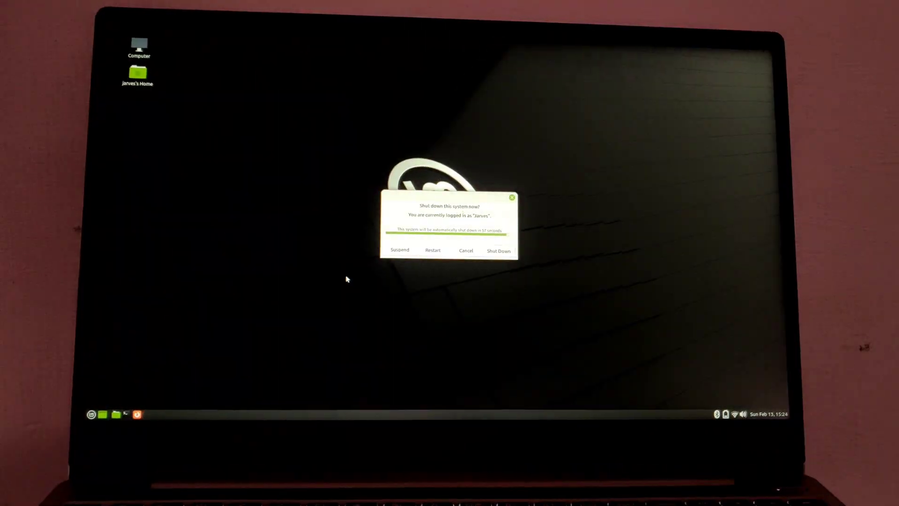
{"action": "left_click", "coordinate": [489, 251]}
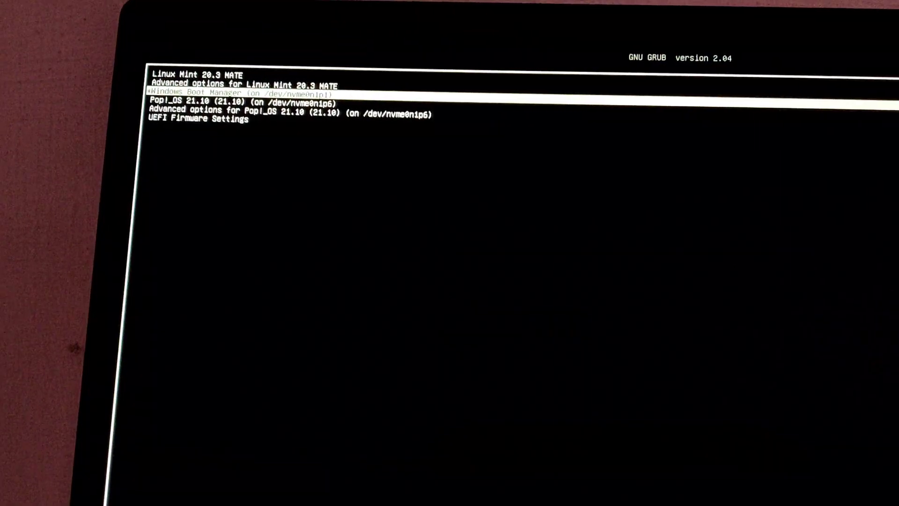
{"action": "key", "text": "Down"}
Step: Select 'Windows Boot Manager (on /dev/nvme0n1p1)' in GRUB and boot it
{"action": "key", "text": "Up"}
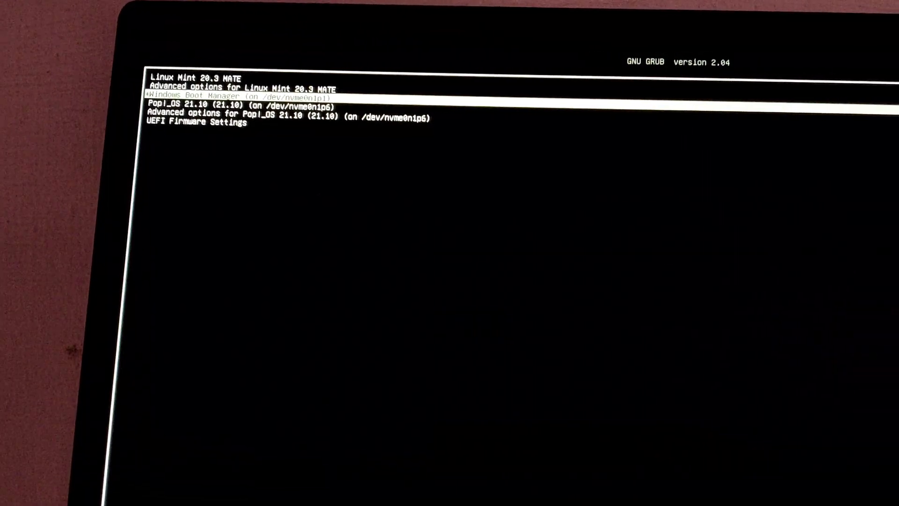
{"action": "key", "text": "Return"}
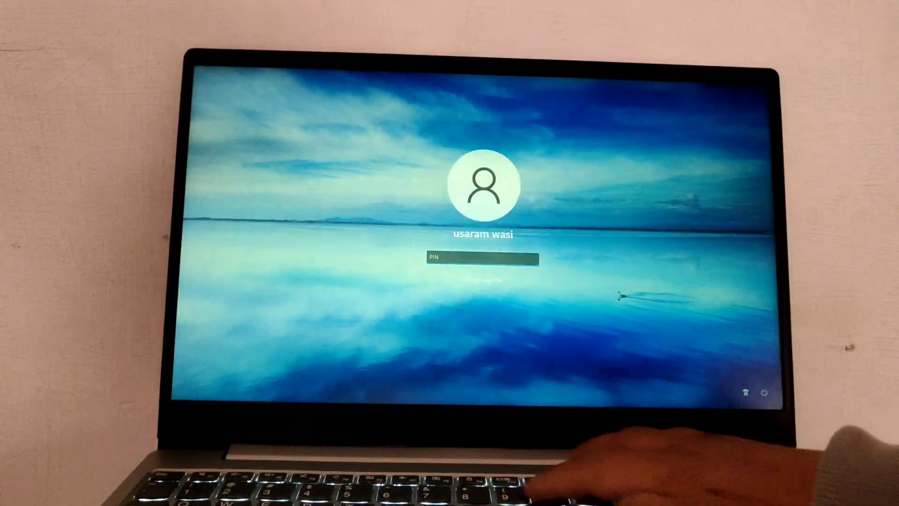
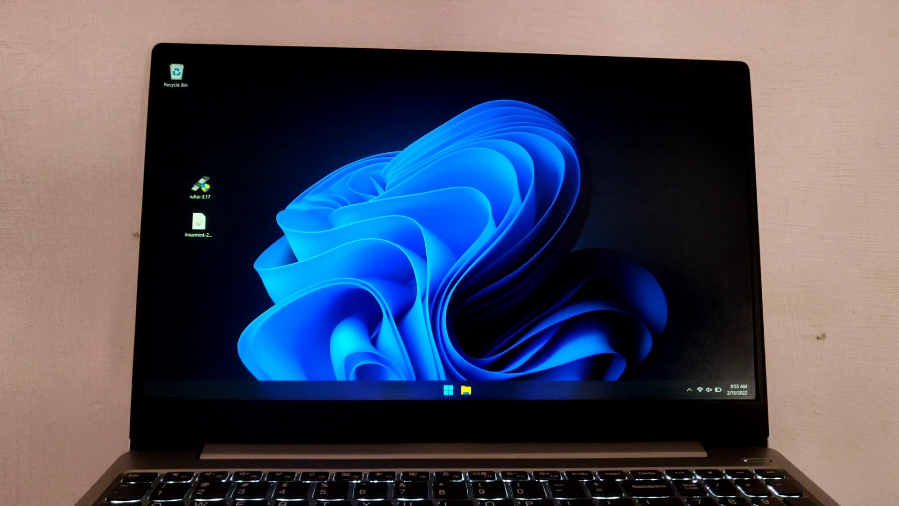
Step: Sign in with the Windows PIN, then open and close the Start menu to check the desktop
{"action": "key", "text": "super"}
{"action": "key", "text": "super"}
{"action": "key", "text": "super"}
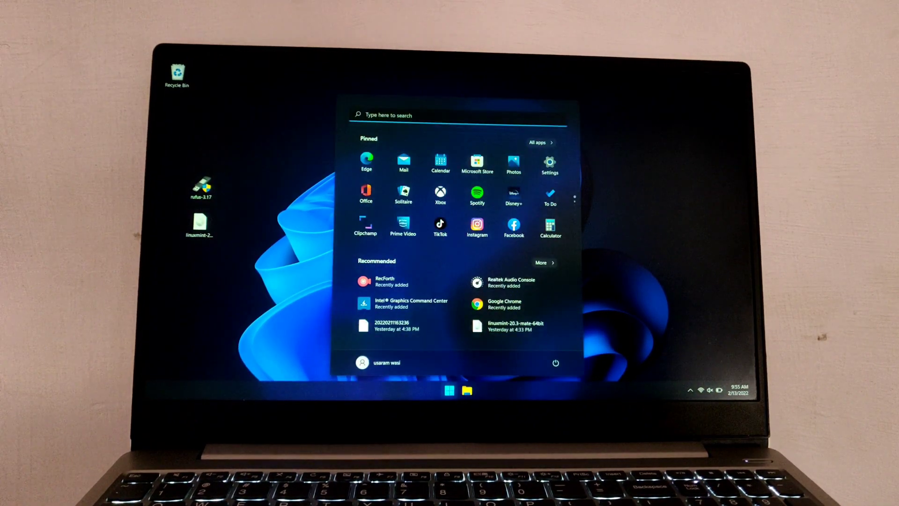
{"action": "key", "text": "super"}
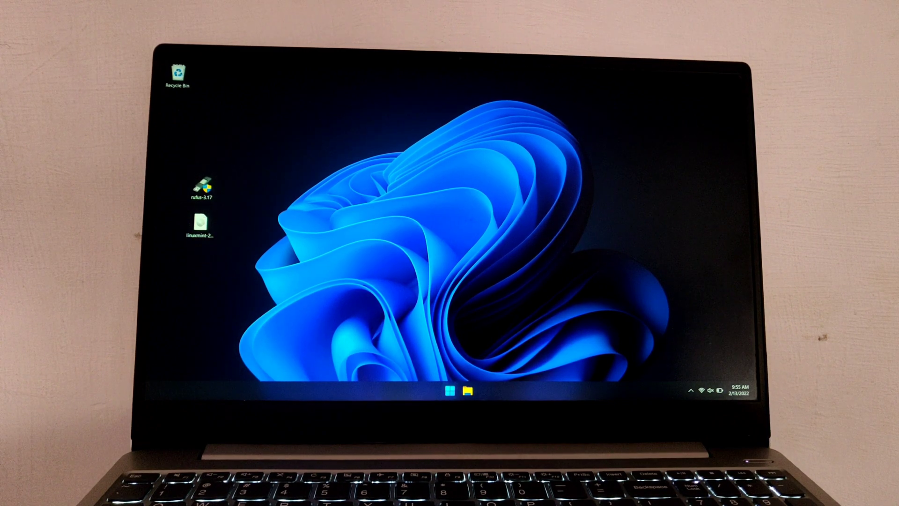
{"action": "left_click", "coordinate": [450, 392]}
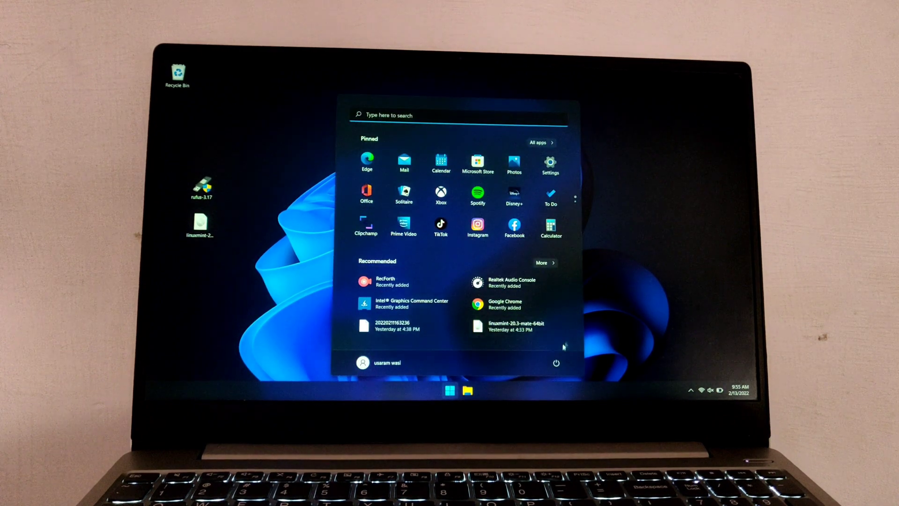
{"action": "left_click", "coordinate": [596, 264]}
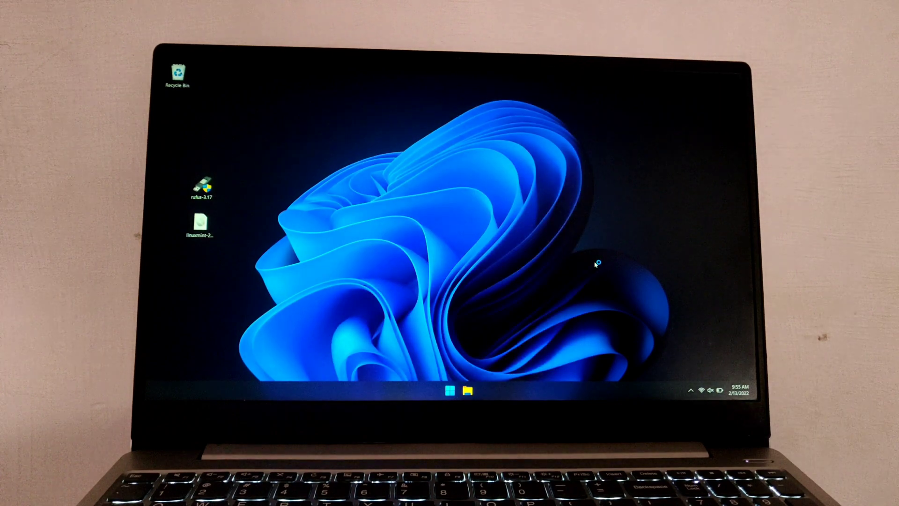